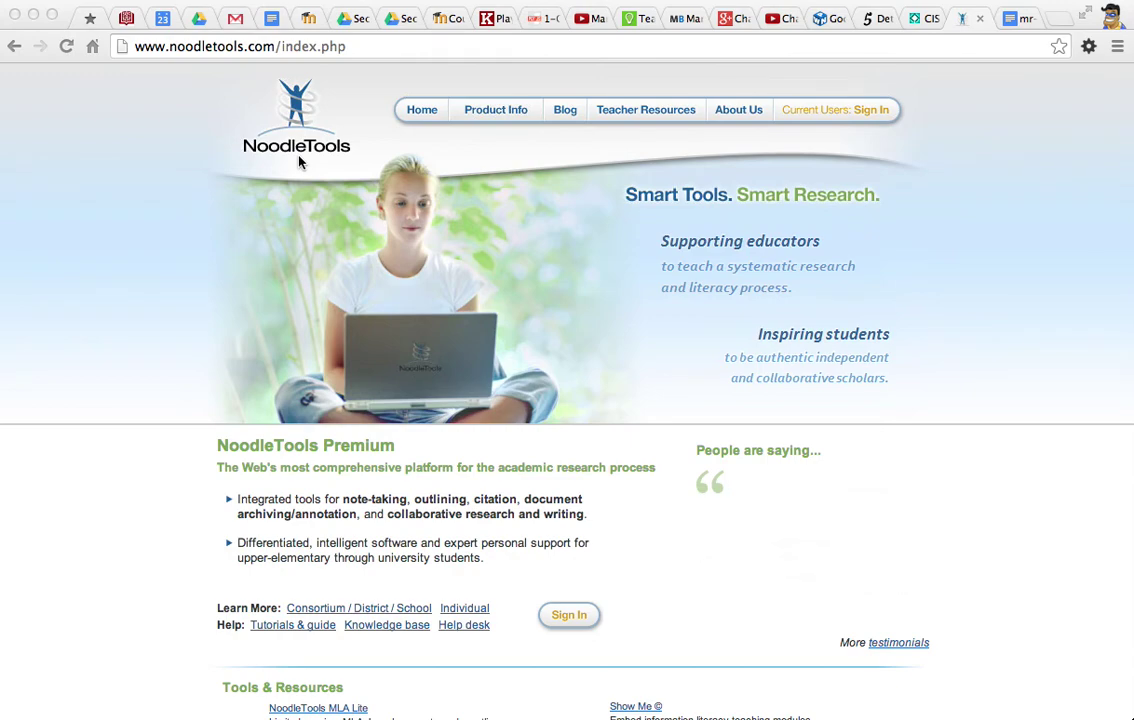
Bring the browser forward and switch to the CIS Secondary Library home page tab.
{"action": "left_click", "coordinate": [826, 115]}
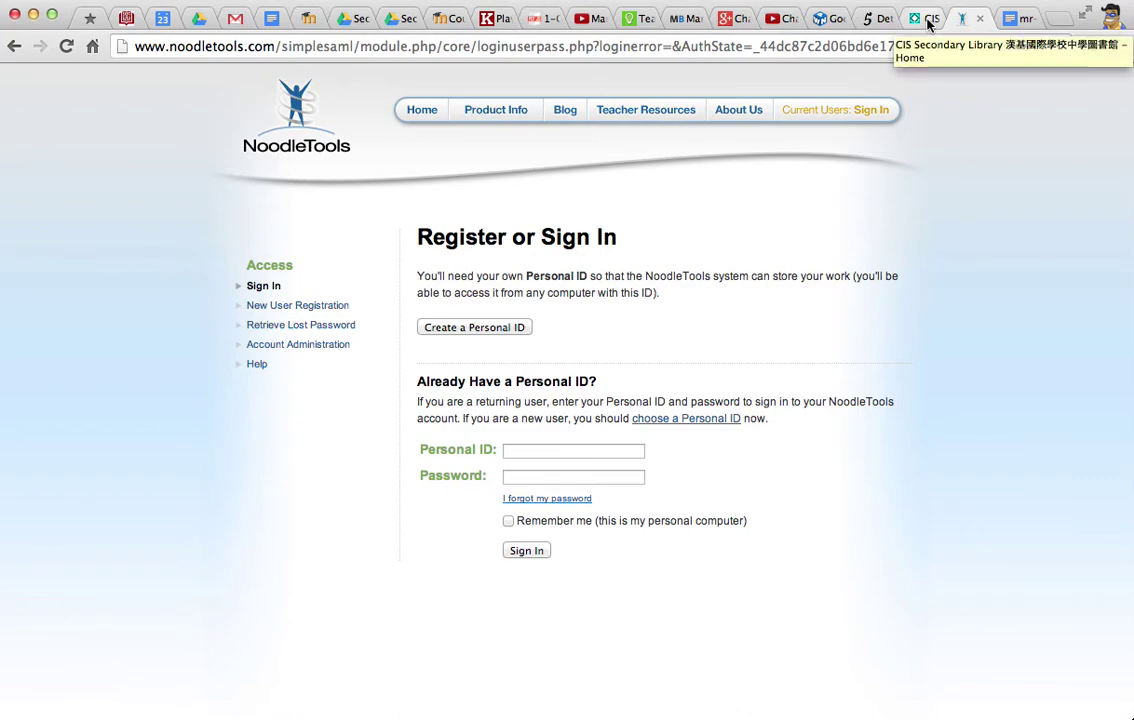
{"action": "left_click", "coordinate": [928, 20]}
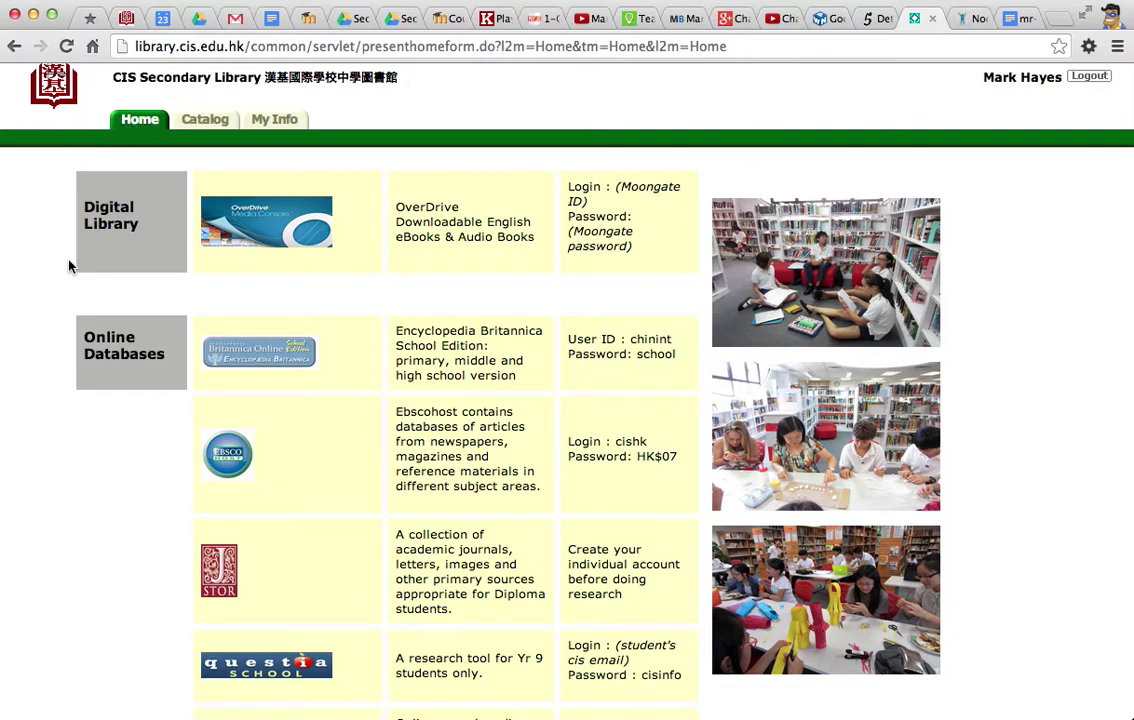
Scroll the library home page down to the NoodleTools entry under Citation.
{"action": "scroll", "coordinate": [60, 287], "scroll_direction": "down", "scroll_amount": 5}
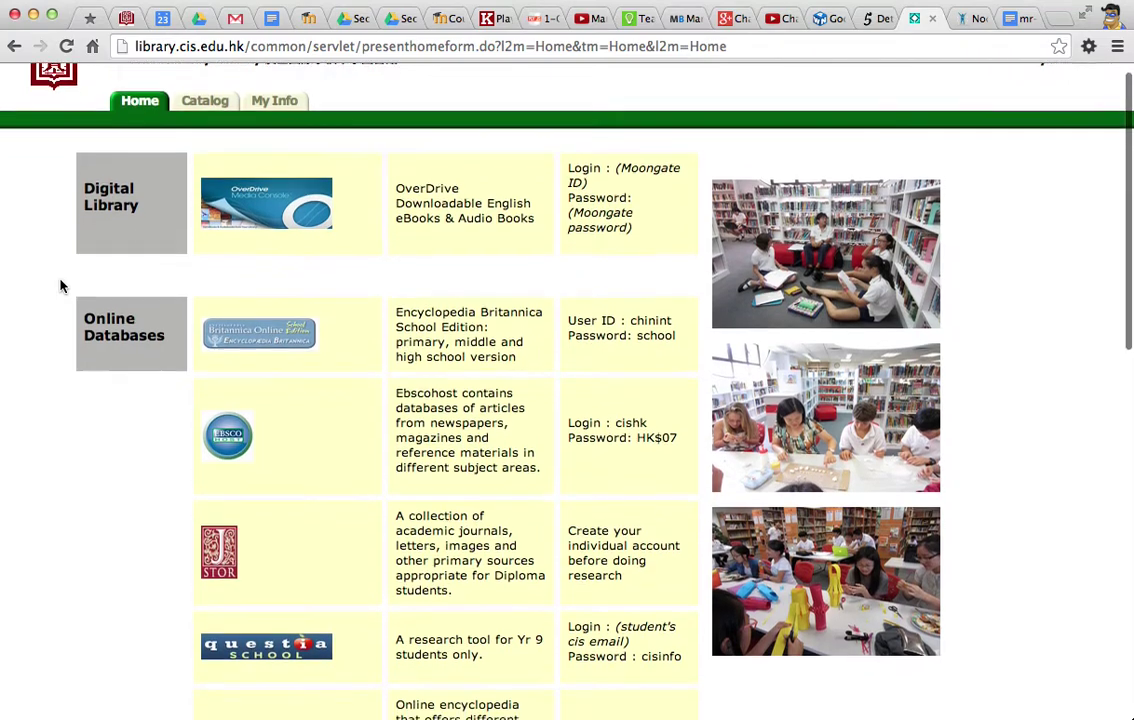
{"action": "scroll", "coordinate": [60, 287], "scroll_direction": "down", "scroll_amount": 8}
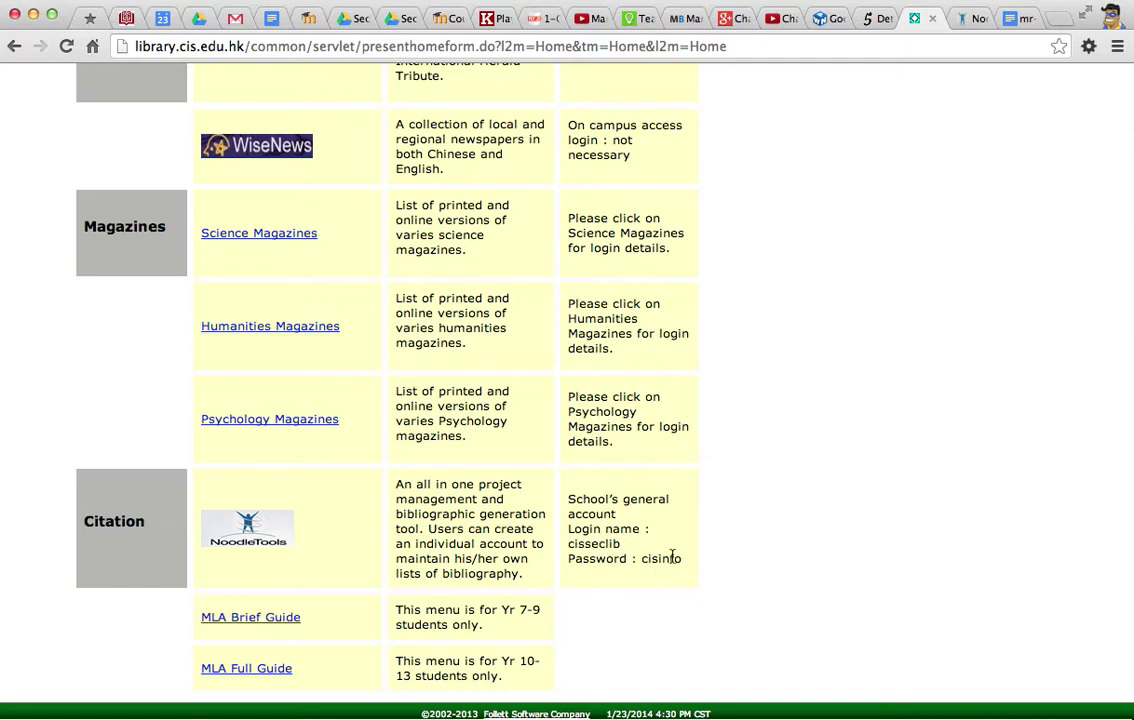
Back in NoodleTools, start a new personal ID and sign in with the school library's username and password.
{"action": "left_click", "coordinate": [973, 20]}
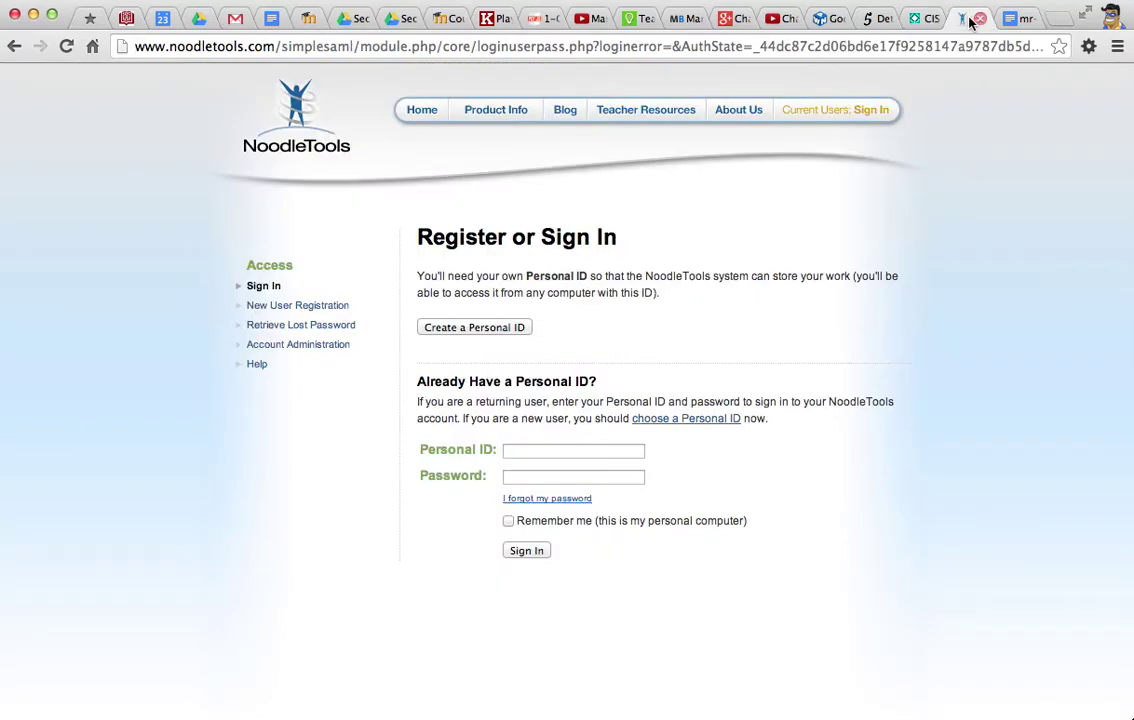
{"action": "left_click", "coordinate": [467, 328]}
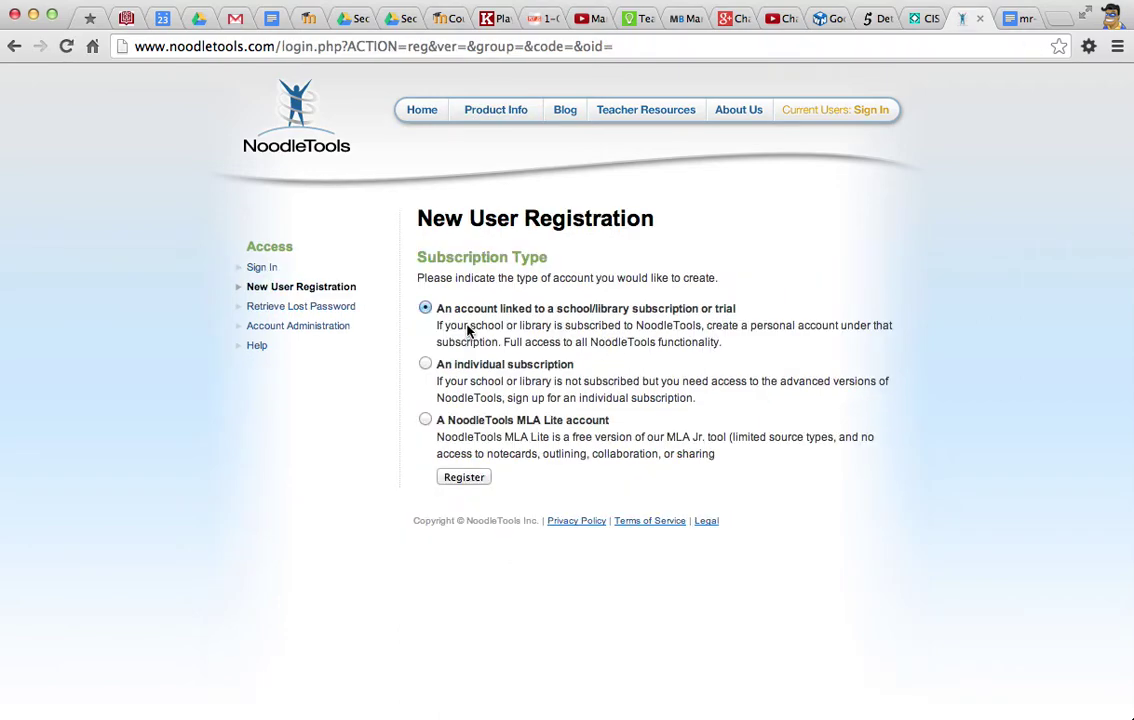
{"action": "left_click", "coordinate": [462, 478]}
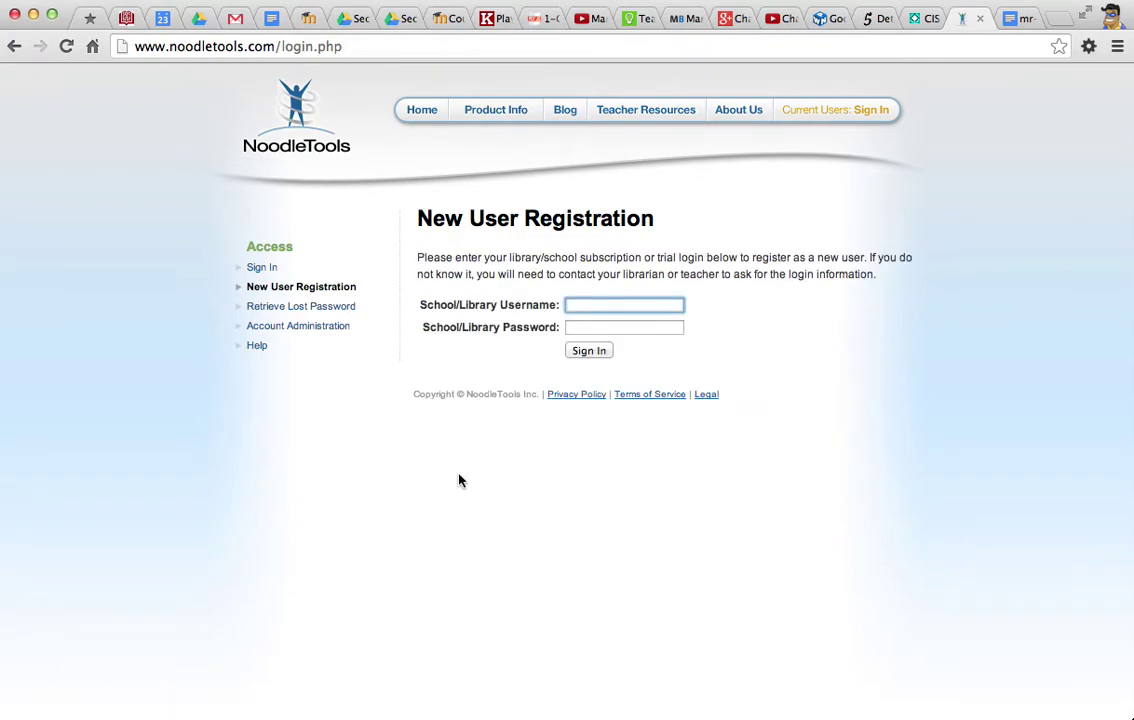
{"action": "type", "text": "cisseclib"}
{"action": "key", "text": "Tab"}
{"action": "type", "text": "•••••••"}
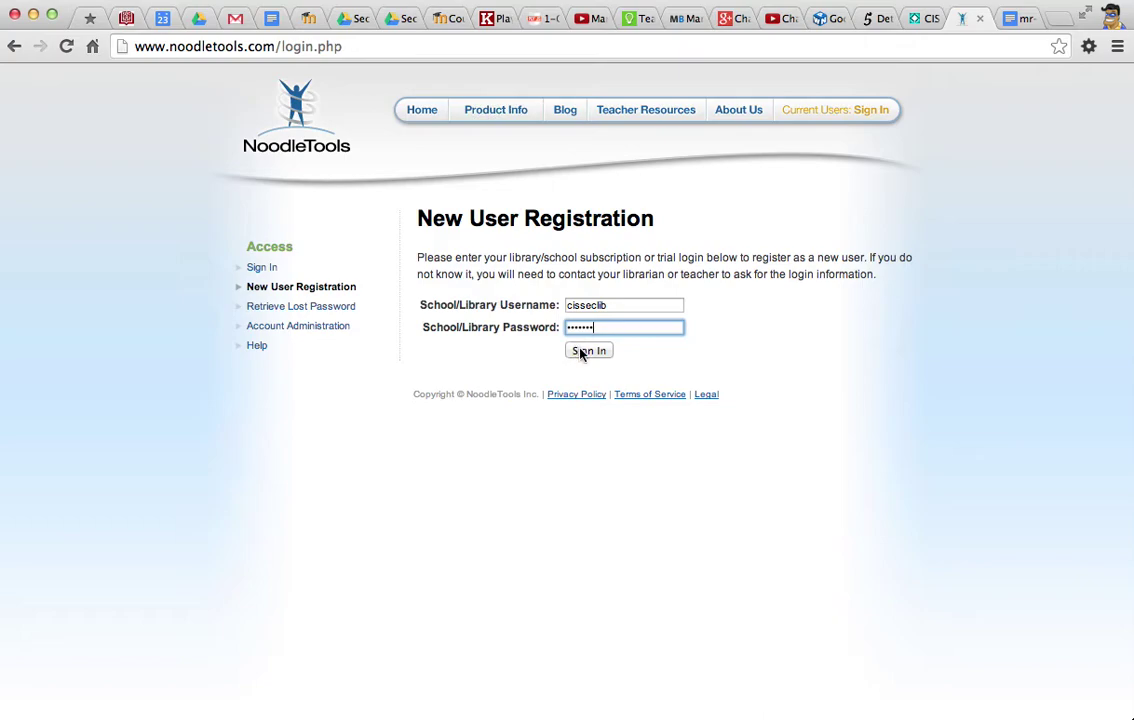
{"action": "left_click", "coordinate": [580, 351]}
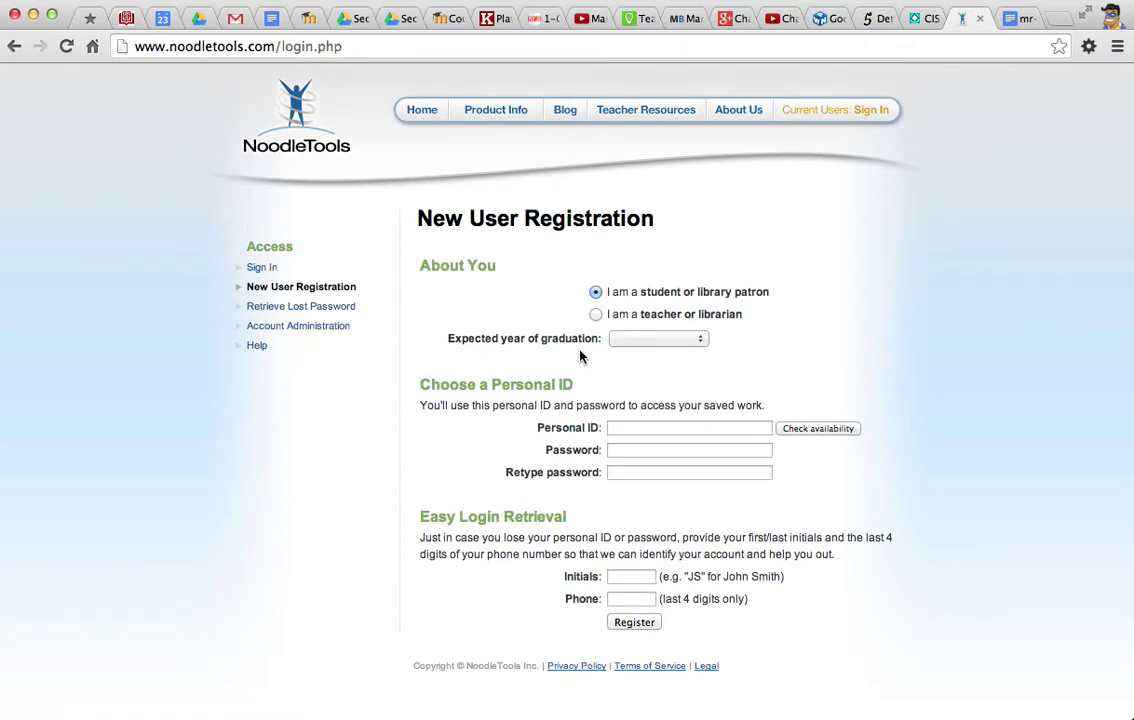
Choose 2022 as the expected year of graduation.
{"action": "left_click", "coordinate": [636, 340]}
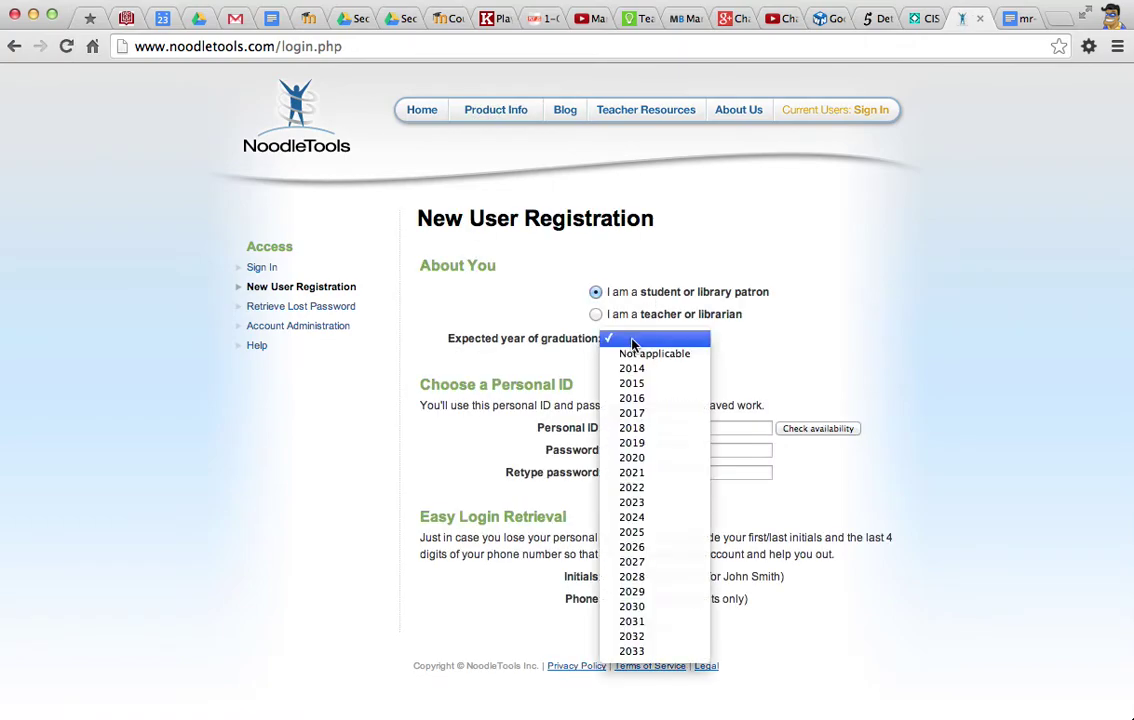
{"action": "left_click", "coordinate": [639, 489]}
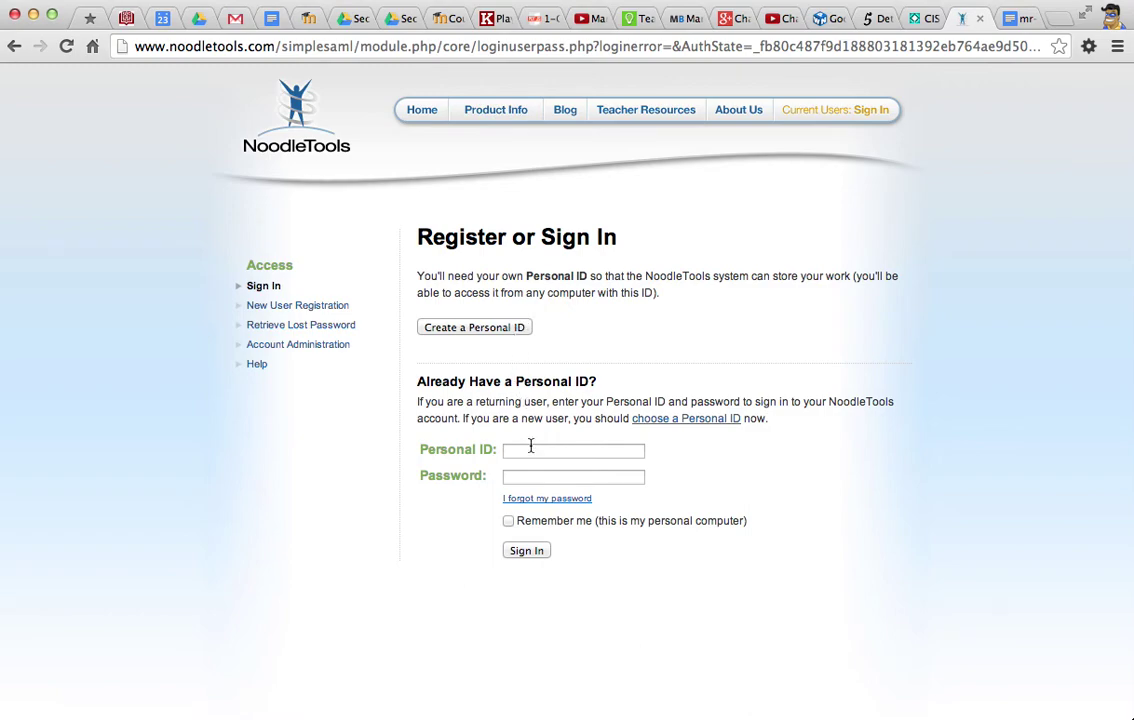
Sign in to NoodleTools with your personal ID and password.
{"action": "left_click", "coordinate": [532, 449]}
{"action": "type", "text": "mhayes"}
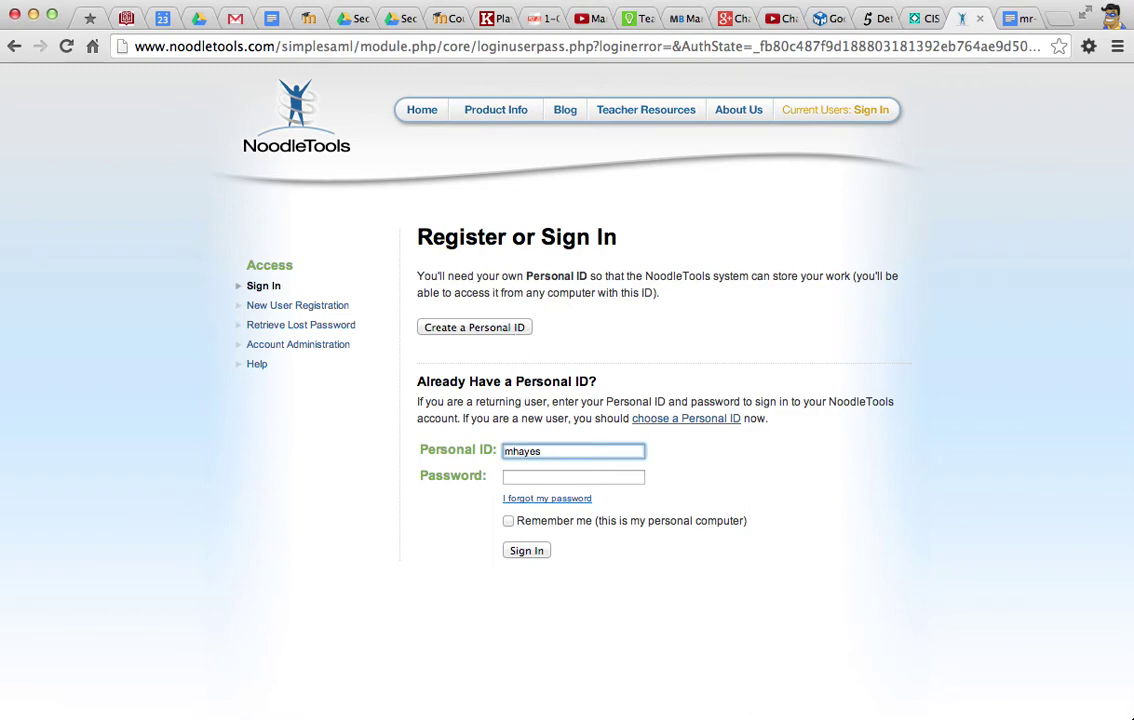
{"action": "key", "text": "Tab"}
{"action": "type", "text": "•••••••"}
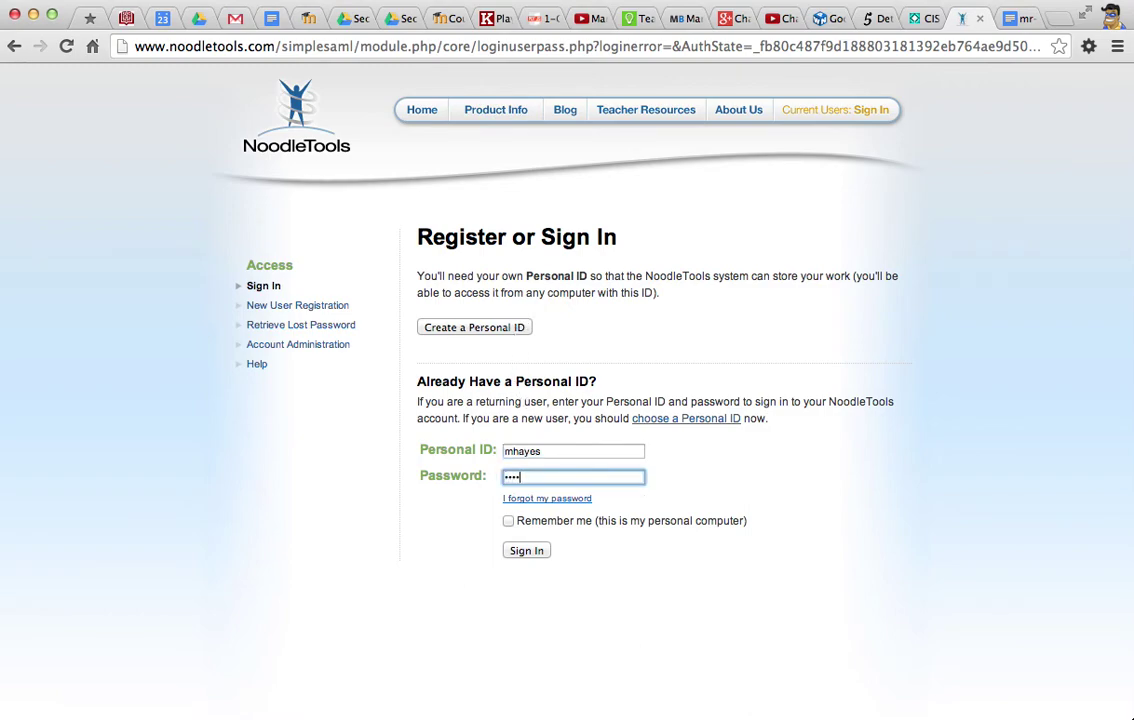
{"action": "type", "text": "•"}
{"action": "left_click", "coordinate": [527, 551]}
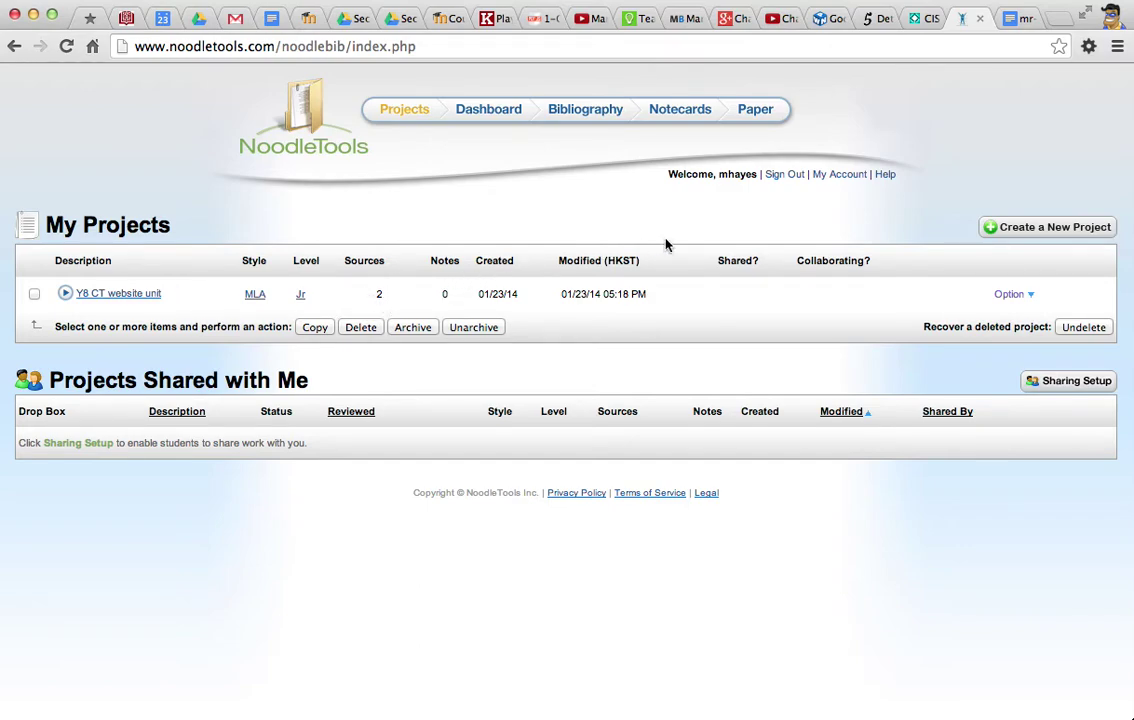
Create a new MLA project at Junior level with the description 'CT test'.
{"action": "left_click", "coordinate": [1027, 228]}
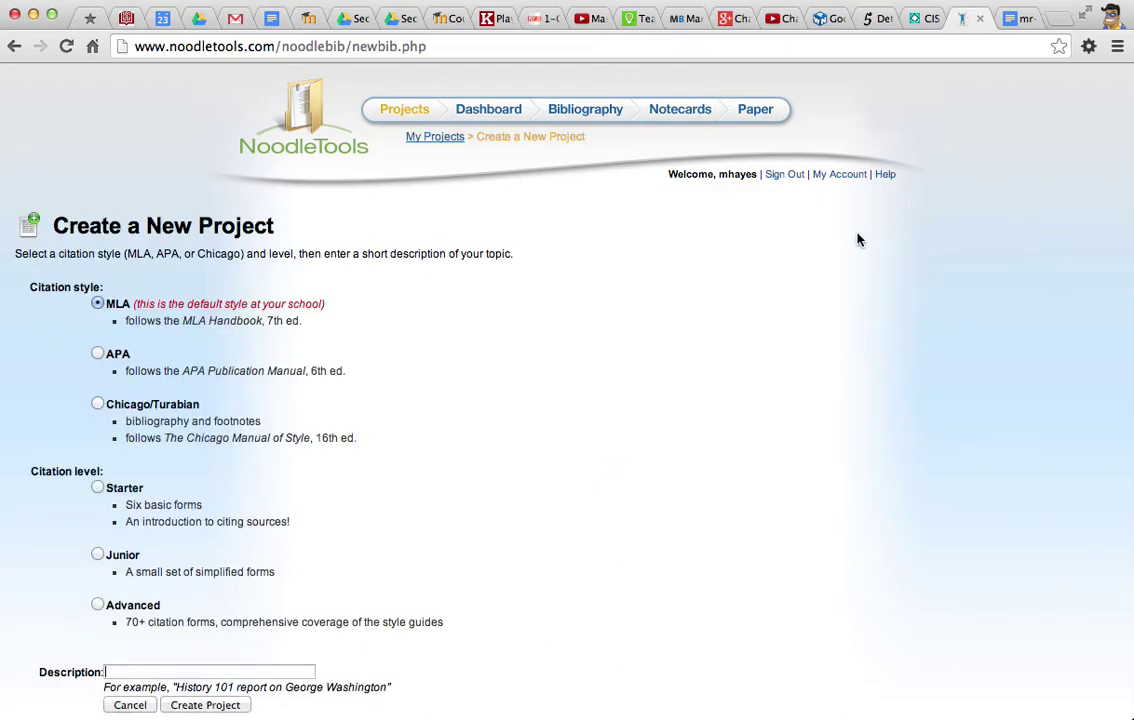
{"action": "scroll", "coordinate": [443, 328], "scroll_direction": "down", "scroll_amount": 2}
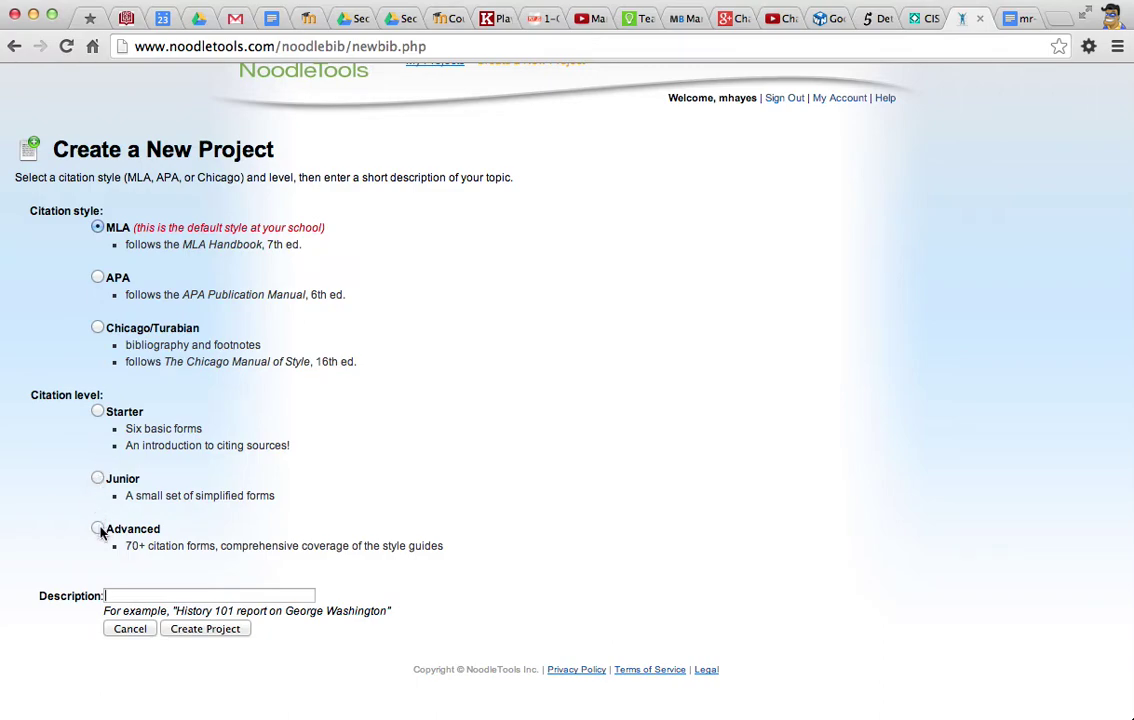
{"action": "left_click", "coordinate": [98, 479]}
{"action": "left_click", "coordinate": [151, 596]}
{"action": "type", "text": "CT test"}
{"action": "left_click", "coordinate": [201, 629]}
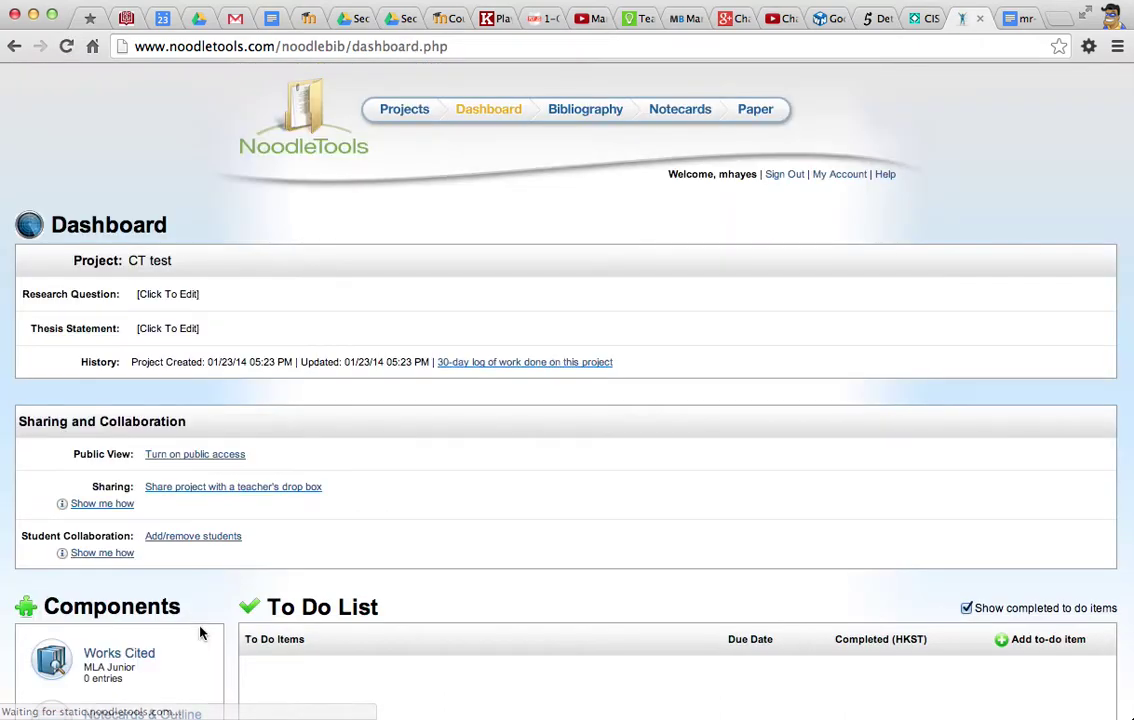
Open the project's Works Cited list and start a new Web Site citation.
{"action": "scroll", "coordinate": [341, 487], "scroll_direction": "down", "scroll_amount": 5}
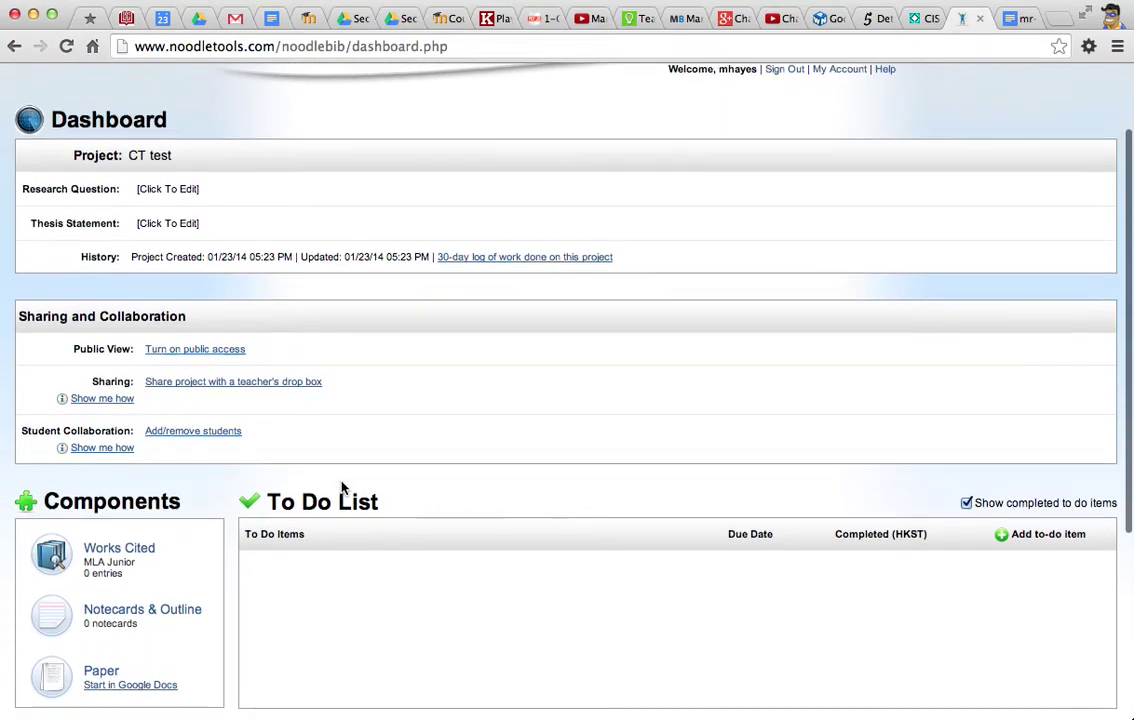
{"action": "scroll", "coordinate": [341, 487], "scroll_direction": "down", "scroll_amount": 1}
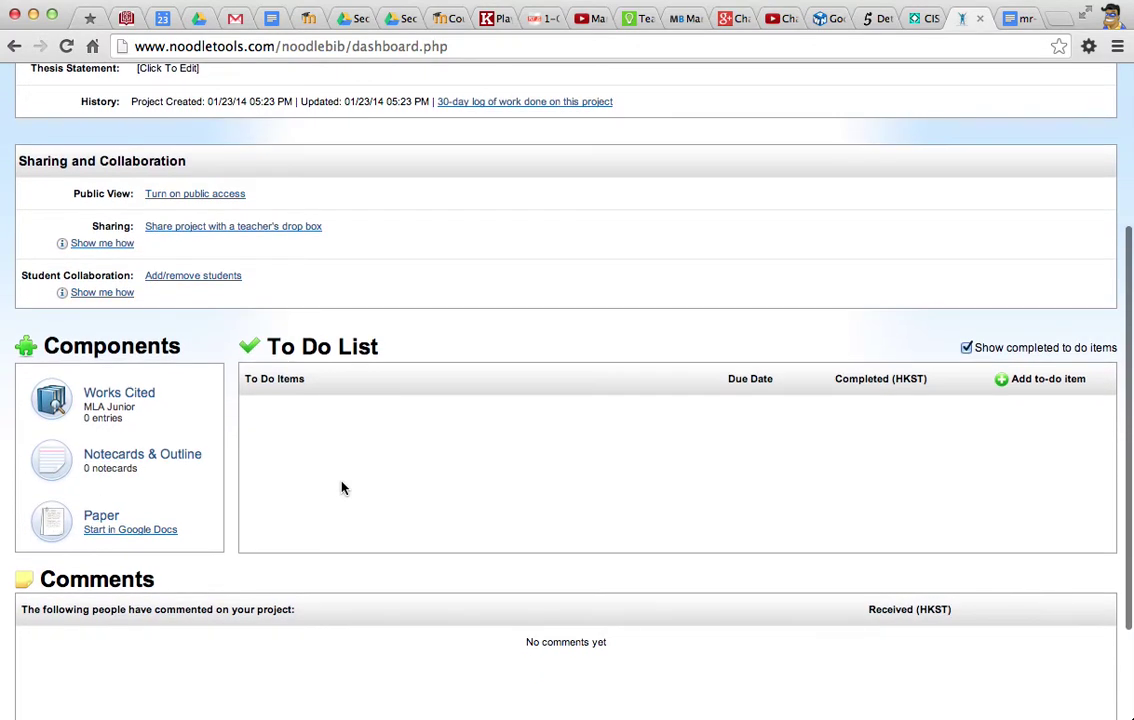
{"action": "left_click", "coordinate": [120, 396]}
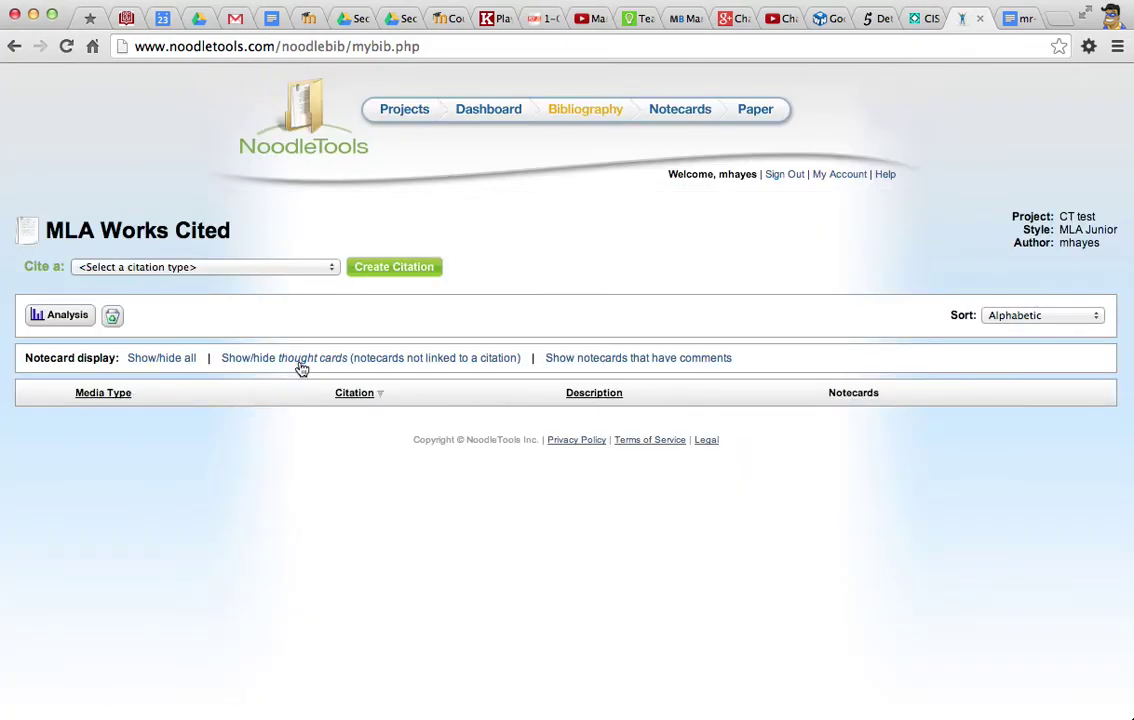
{"action": "left_click", "coordinate": [287, 269]}
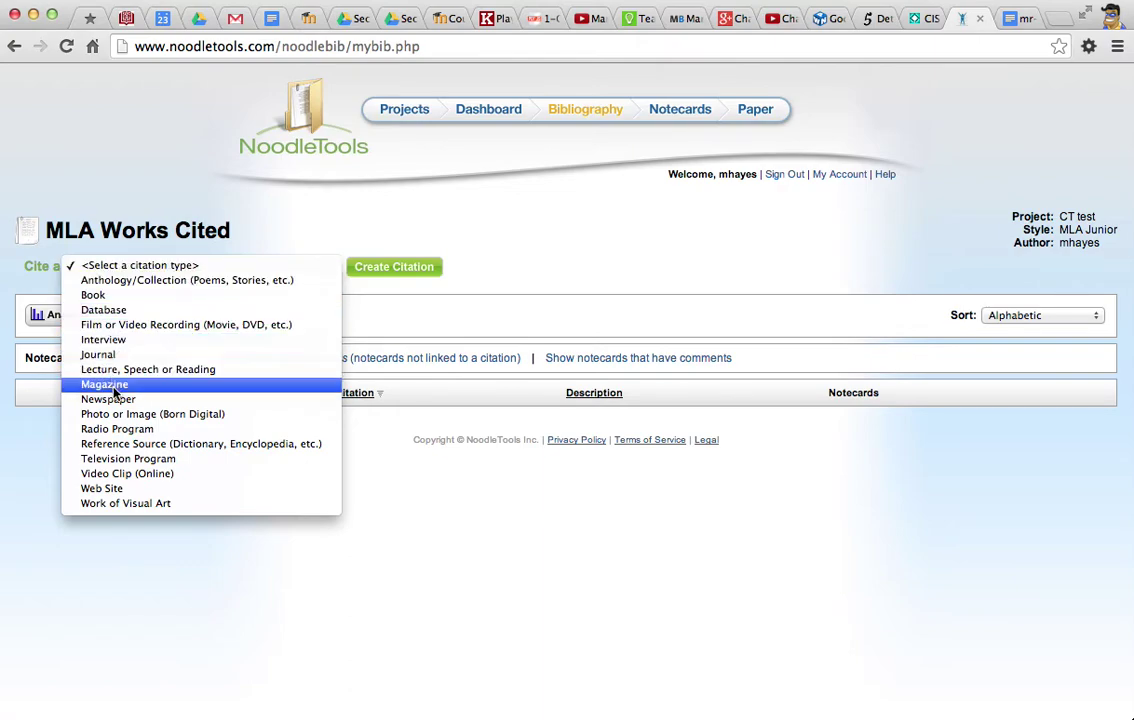
{"action": "left_click", "coordinate": [112, 489]}
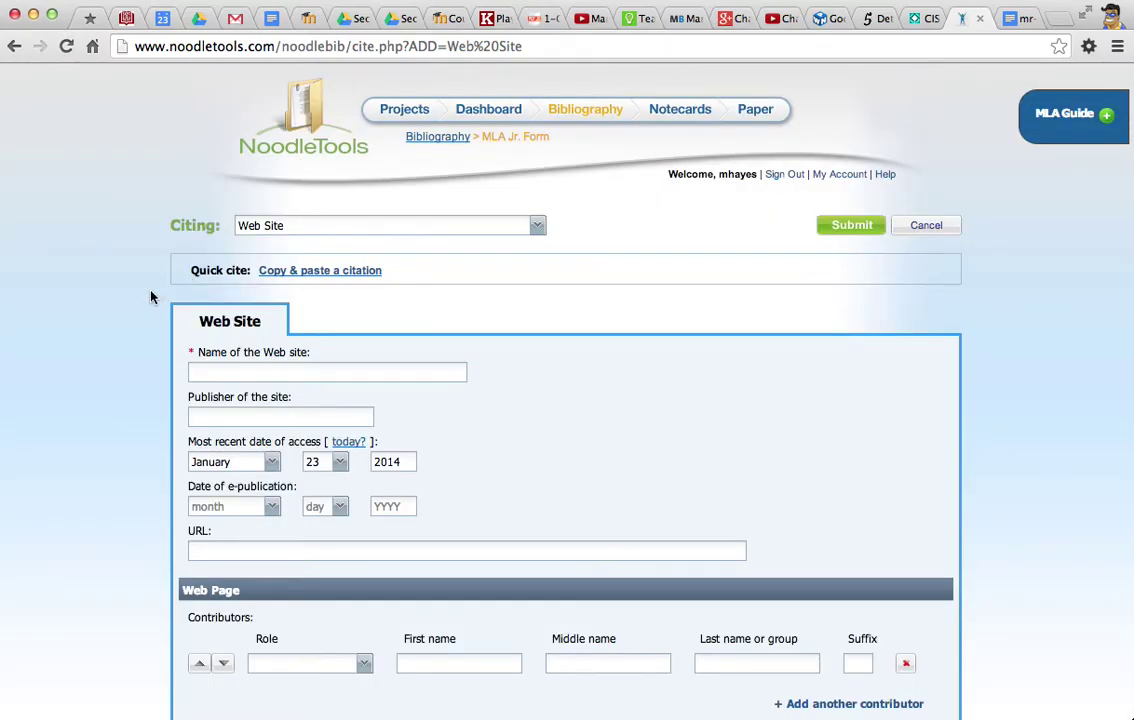
{"action": "scroll", "coordinate": [151, 297], "scroll_direction": "down", "scroll_amount": 3}
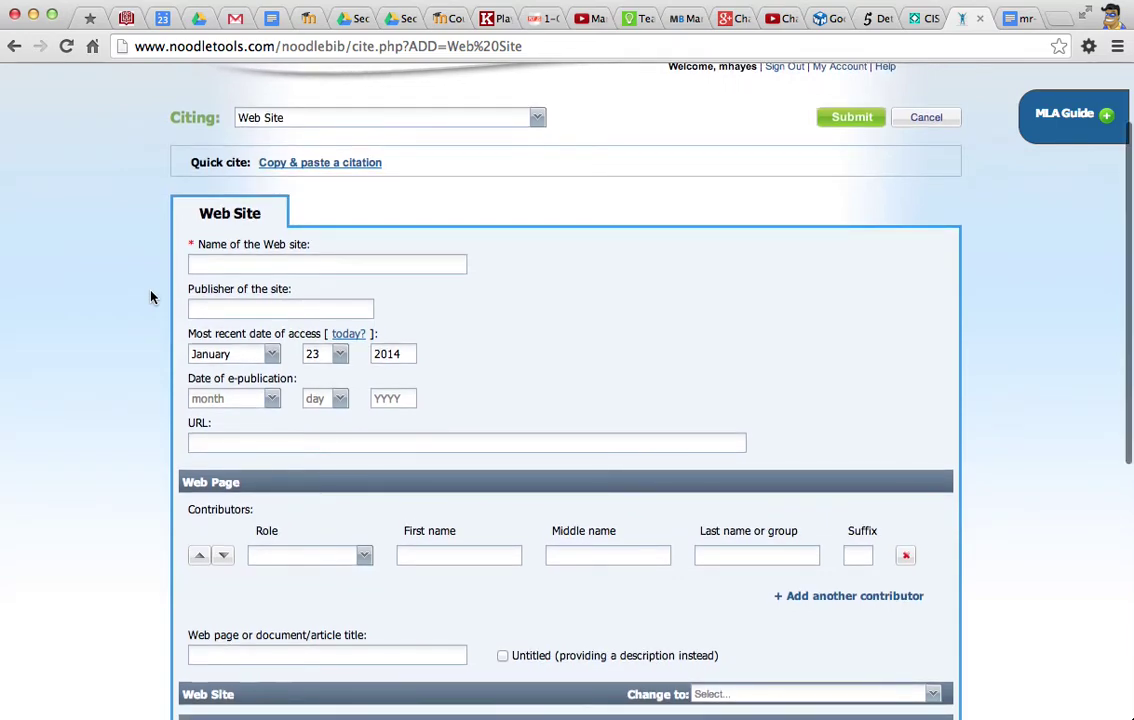
{"action": "scroll", "coordinate": [151, 296], "scroll_direction": "down", "scroll_amount": 3}
{"action": "scroll", "coordinate": [151, 296], "scroll_direction": "down", "scroll_amount": 2}
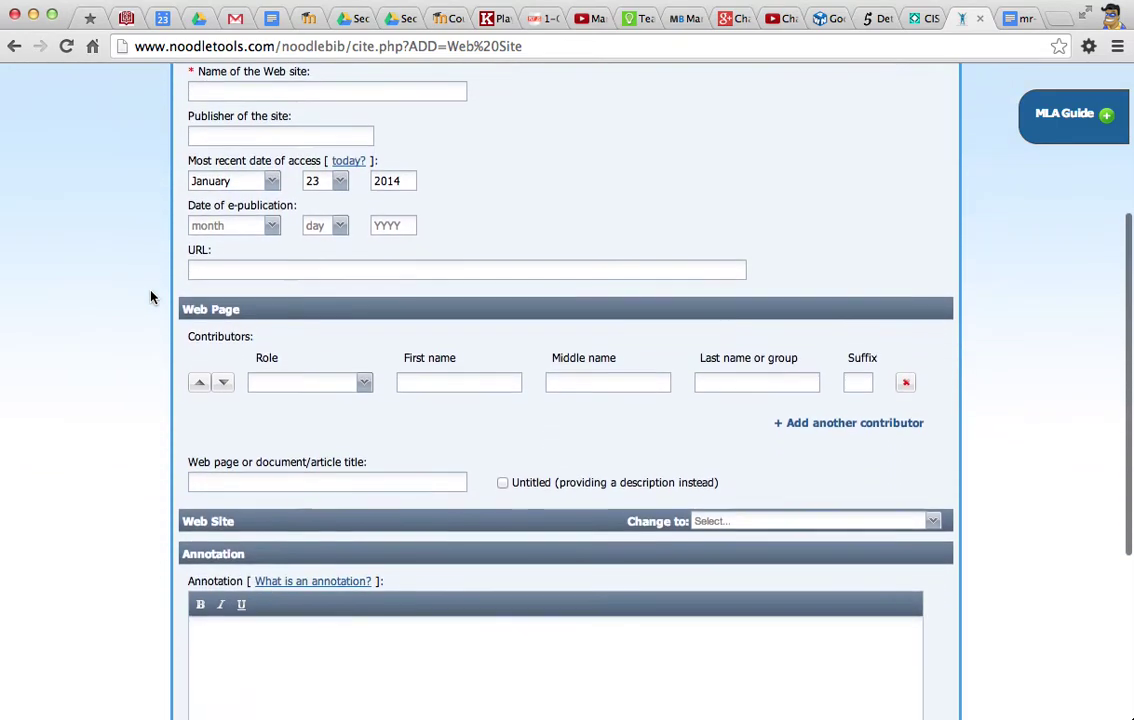
{"action": "scroll", "coordinate": [151, 296], "scroll_direction": "up", "scroll_amount": 1}
{"action": "scroll", "coordinate": [151, 296], "scroll_direction": "up", "scroll_amount": 1}
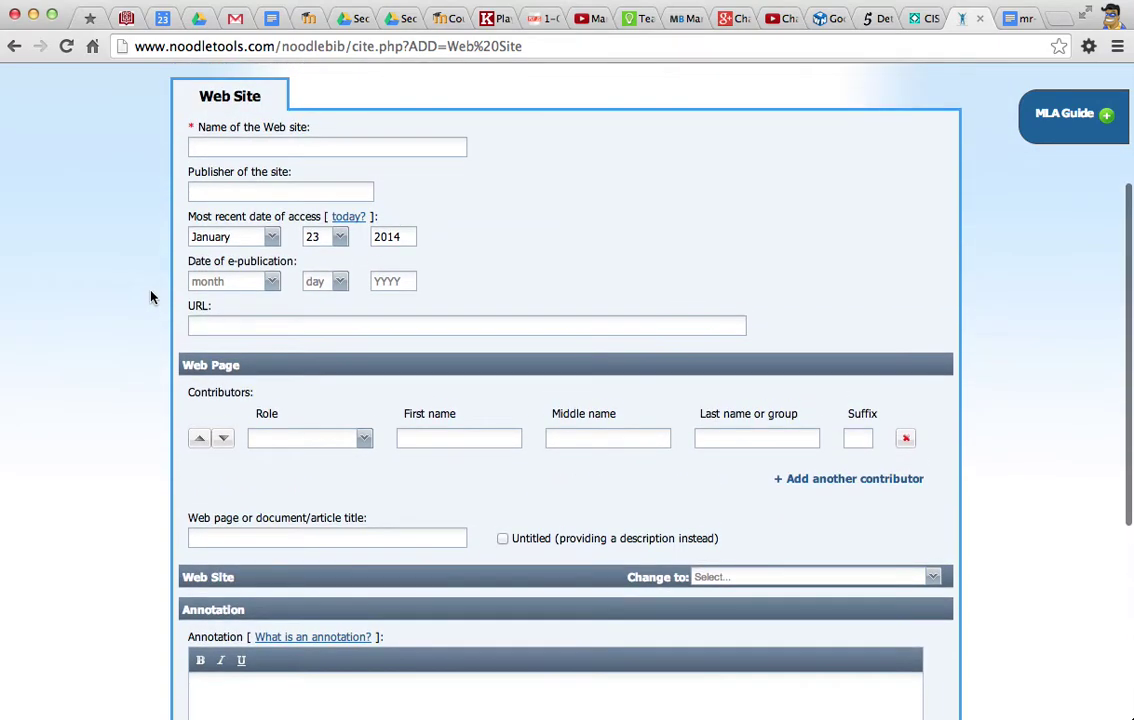
{"action": "left_click", "coordinate": [1050, 128]}
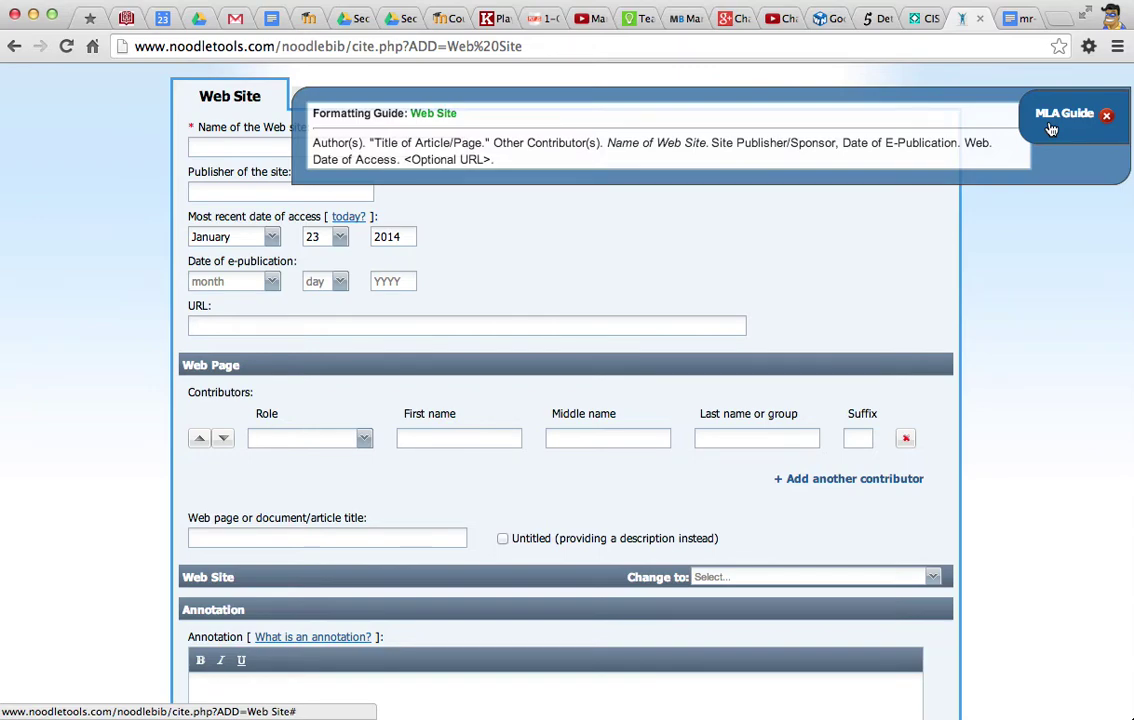
{"action": "left_click", "coordinate": [1050, 128]}
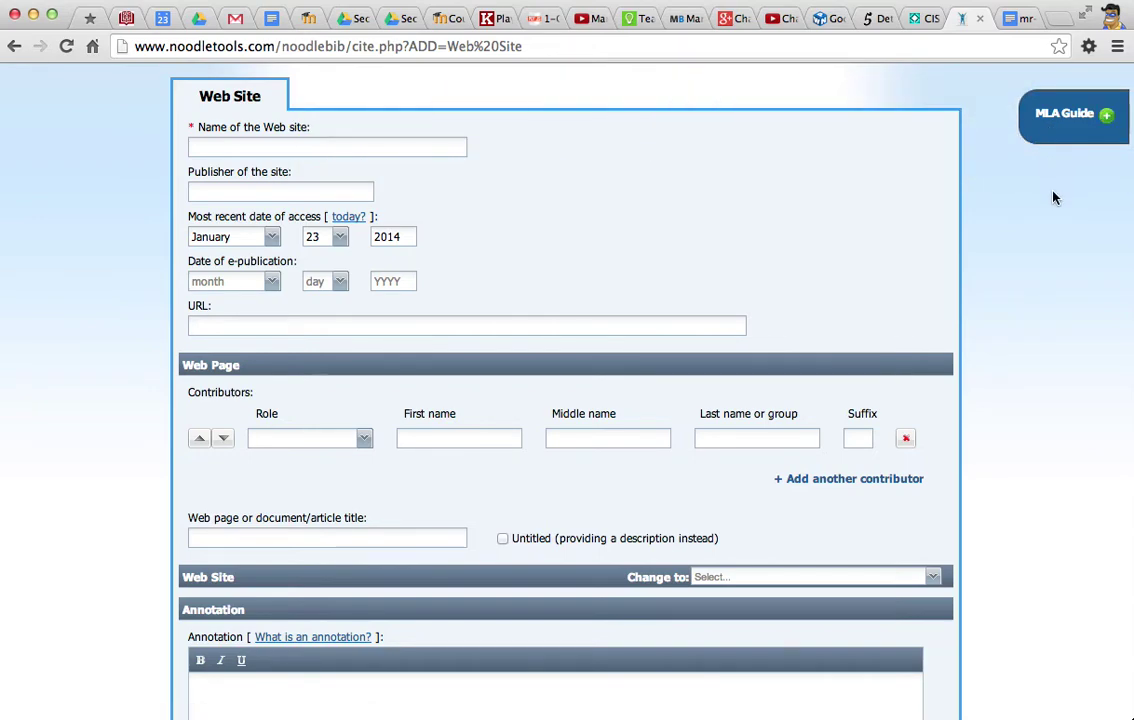
{"action": "scroll", "coordinate": [1053, 197], "scroll_direction": "down", "scroll_amount": 1}
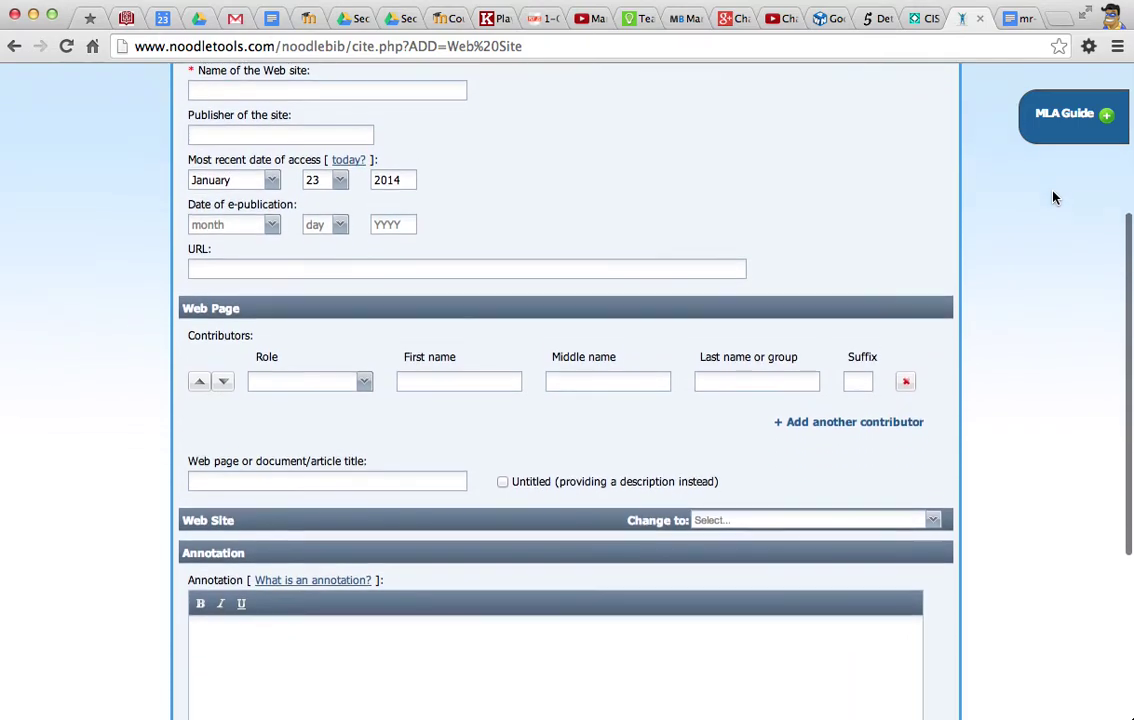
{"action": "scroll", "coordinate": [1053, 197], "scroll_direction": "down", "scroll_amount": 5}
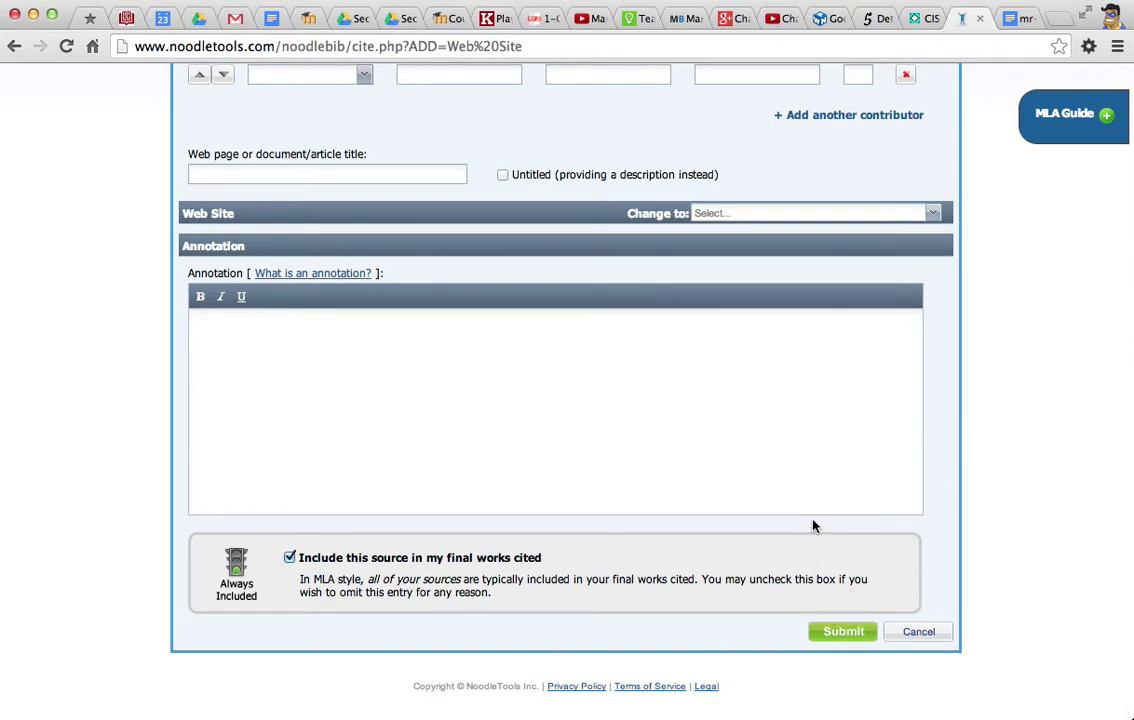
{"action": "scroll", "coordinate": [813, 525], "scroll_direction": "up", "scroll_amount": 5}
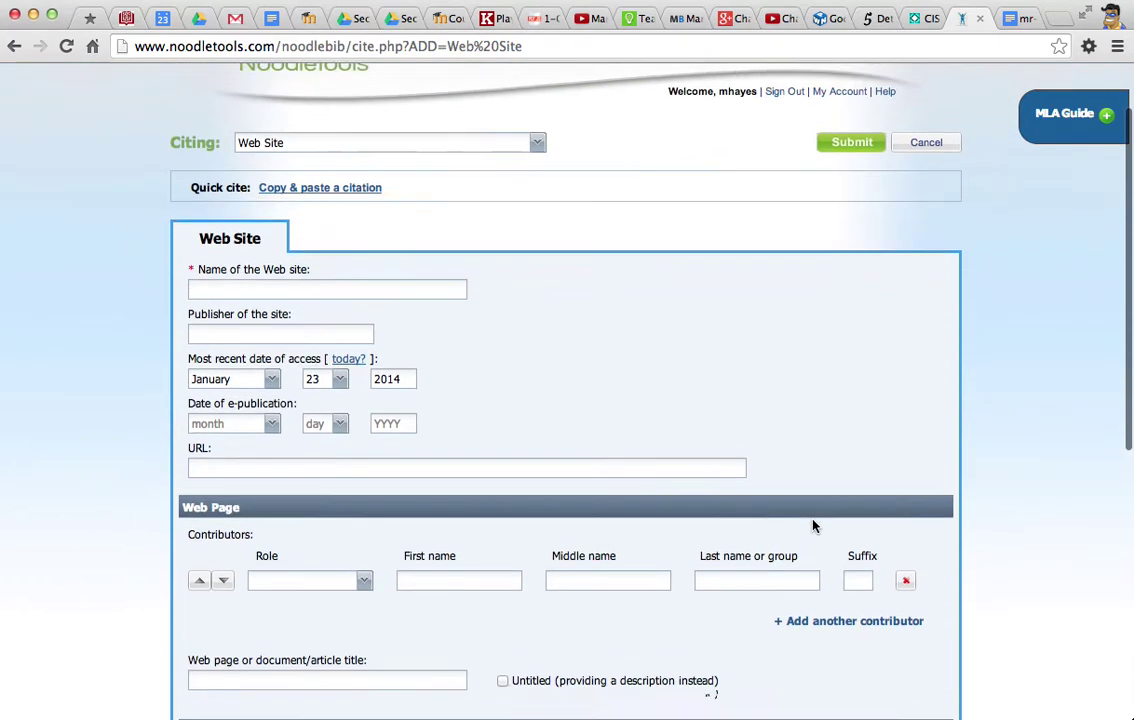
{"action": "scroll", "coordinate": [813, 525], "scroll_direction": "up", "scroll_amount": 2}
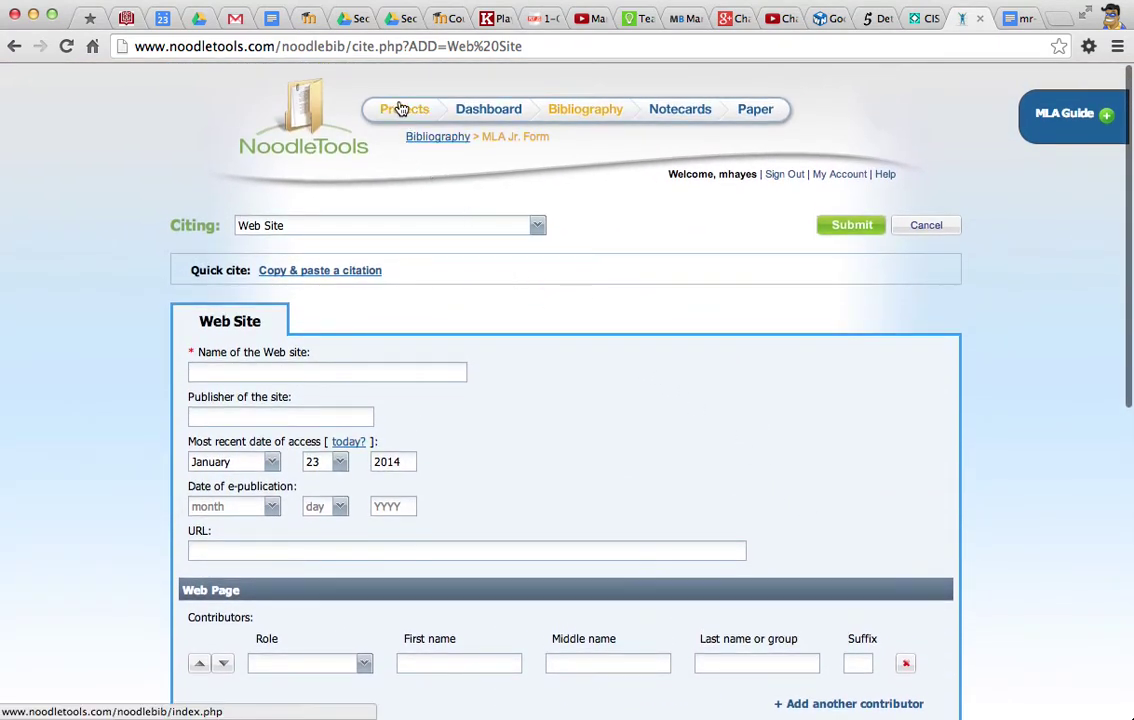
{"action": "left_click", "coordinate": [401, 113]}
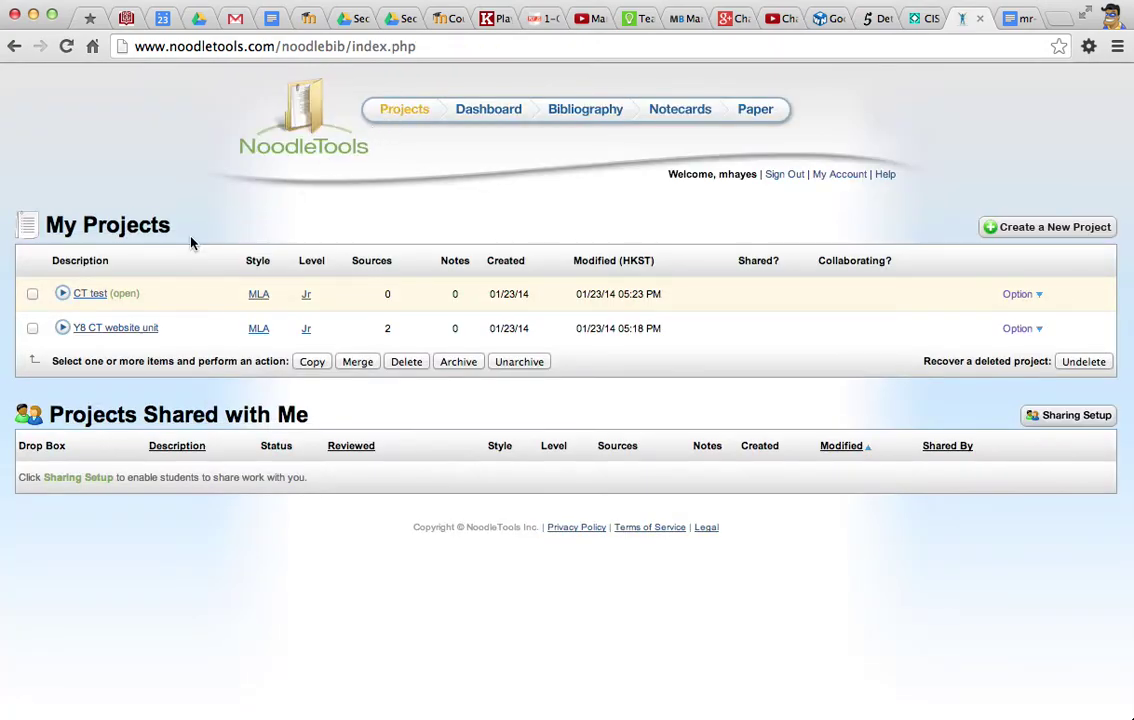
Tick the CT test project, then open and close its Option menu without choosing anything.
{"action": "left_click", "coordinate": [32, 296]}
{"action": "left_click", "coordinate": [1028, 296]}
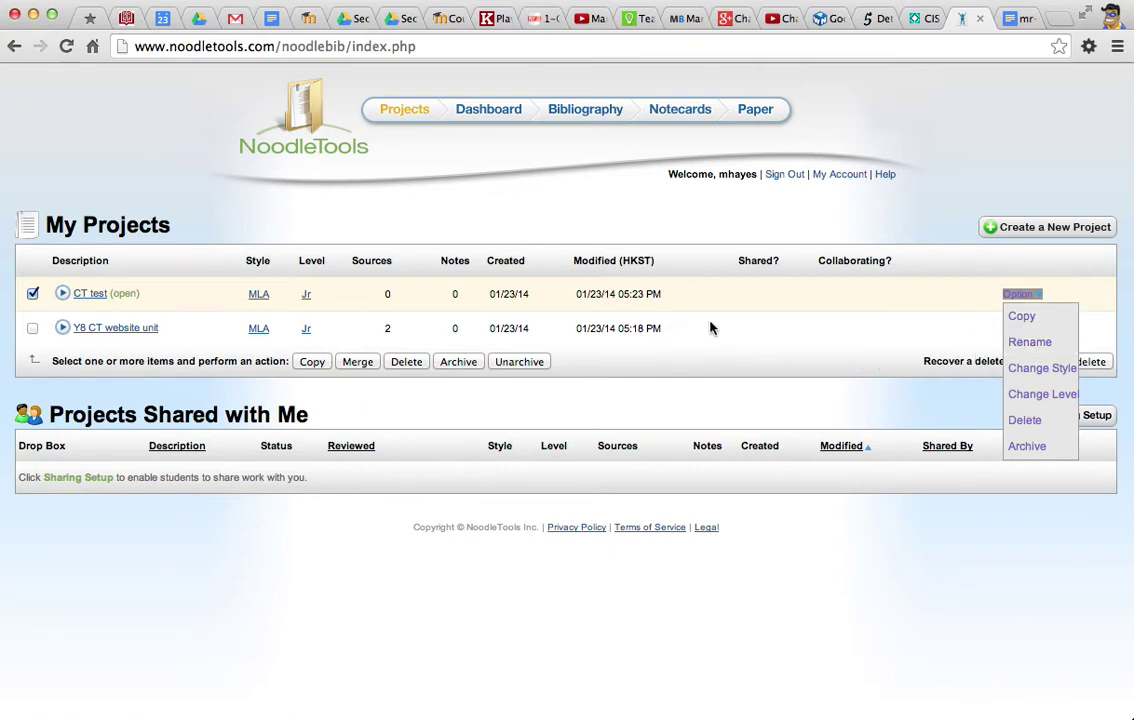
{"action": "left_click", "coordinate": [968, 313]}
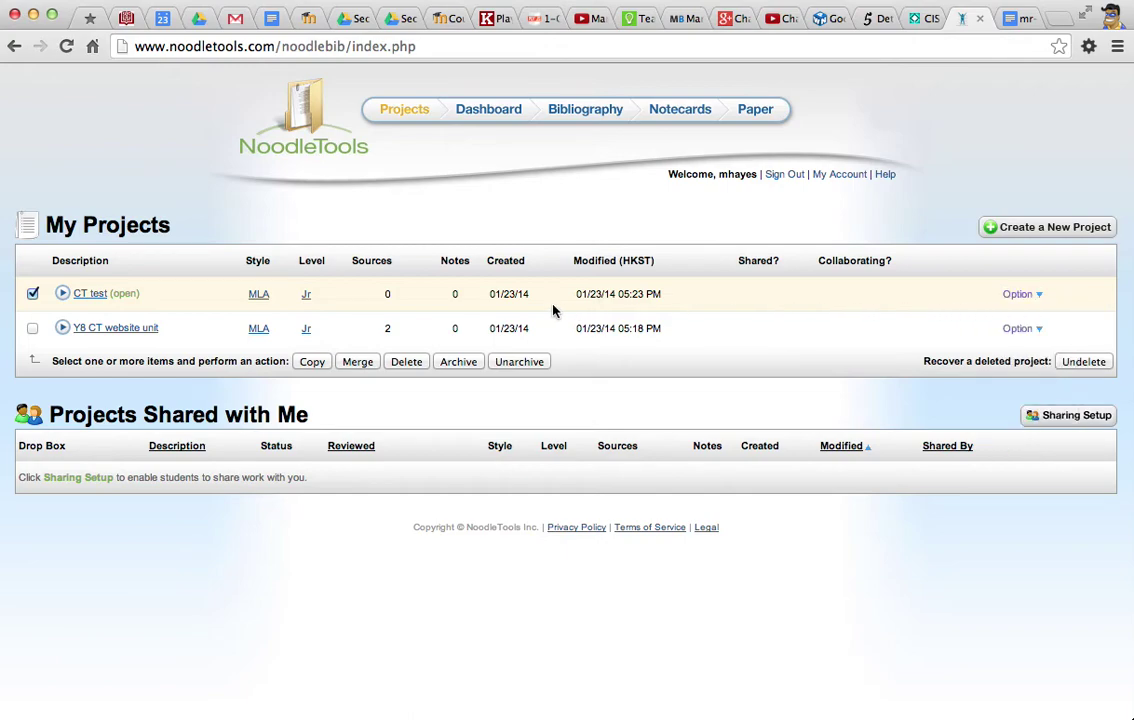
Open the Y8 CT website unit project's Works Cited list and its print/export options.
{"action": "left_click", "coordinate": [125, 333]}
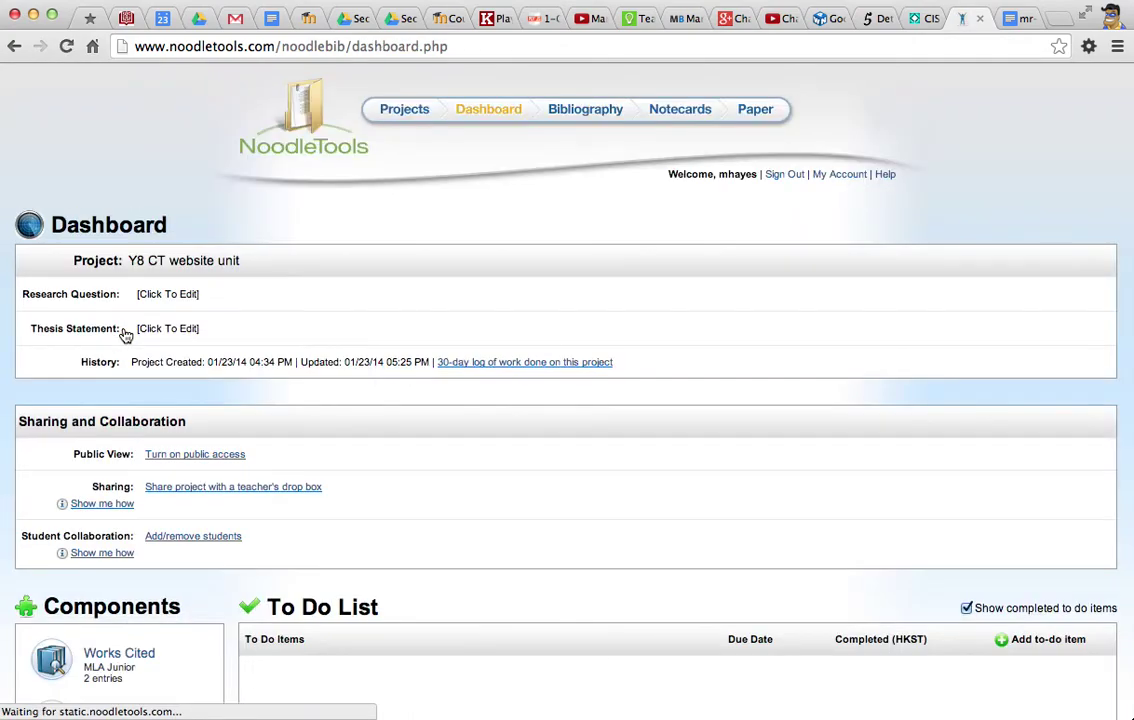
{"action": "scroll", "coordinate": [412, 446], "scroll_direction": "down", "scroll_amount": 3}
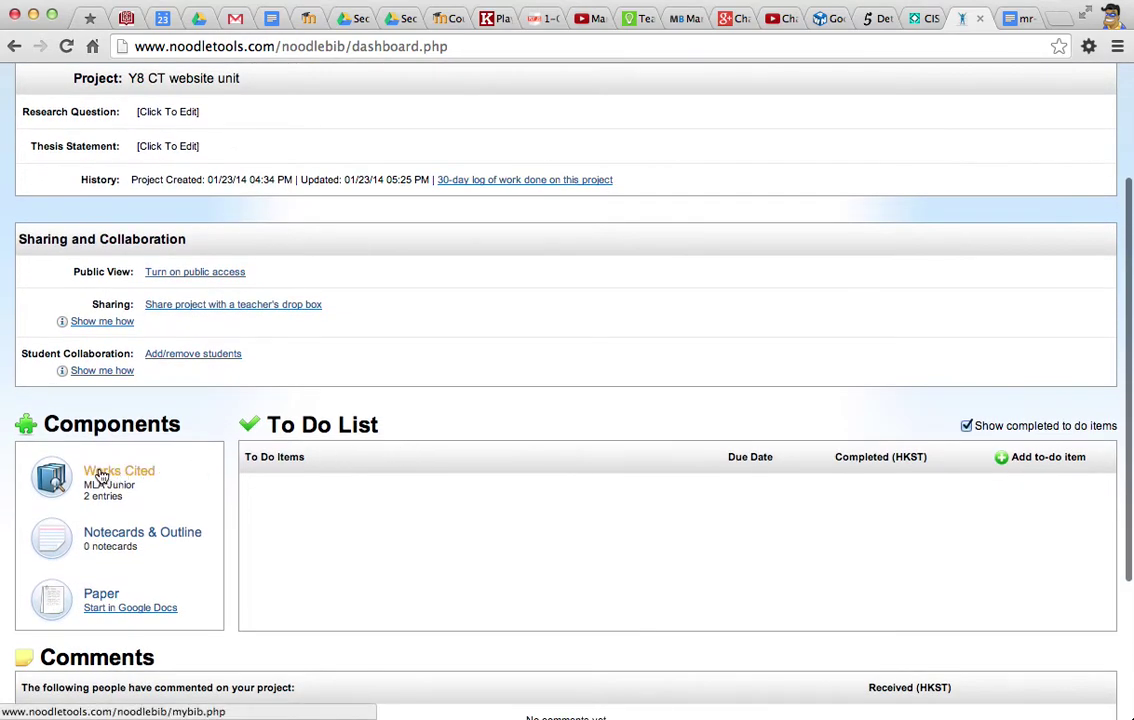
{"action": "left_click", "coordinate": [100, 476]}
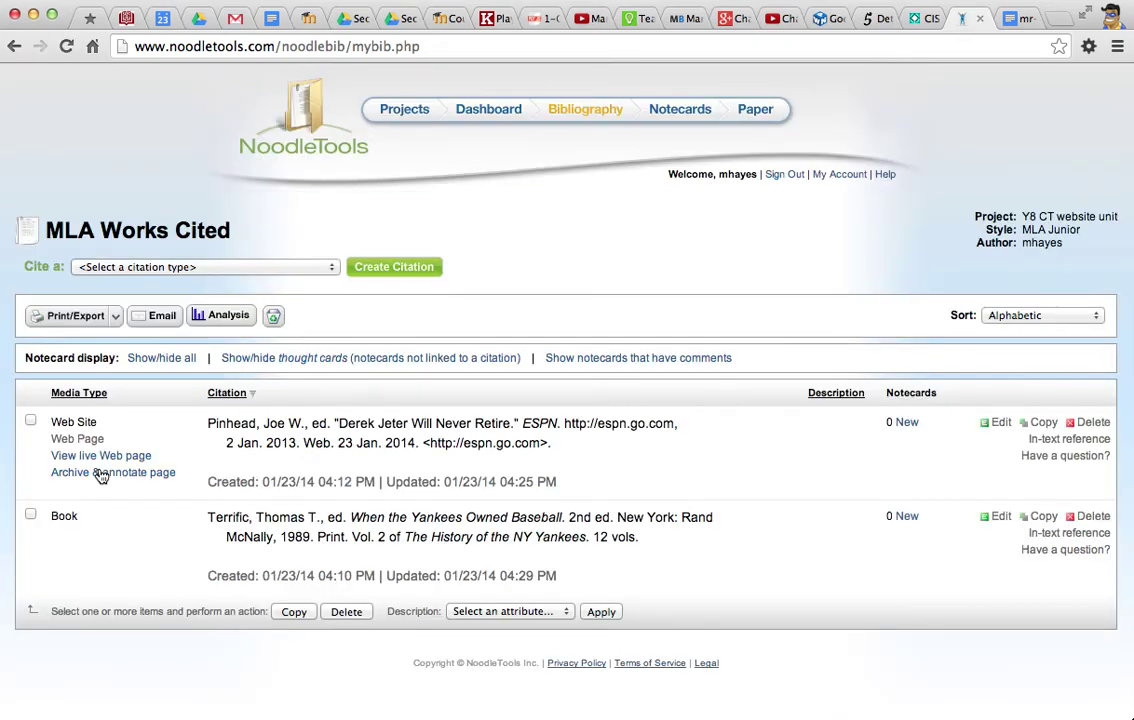
{"action": "scroll", "coordinate": [196, 441], "scroll_direction": "down", "scroll_amount": 2}
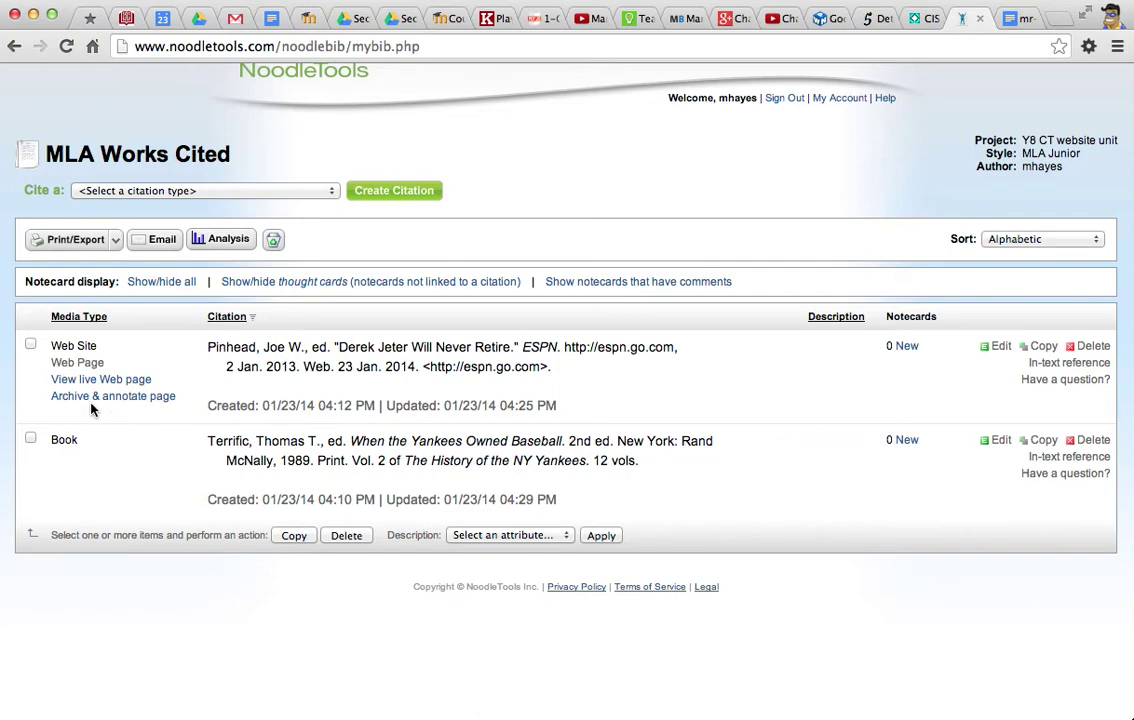
{"action": "left_click", "coordinate": [68, 246]}
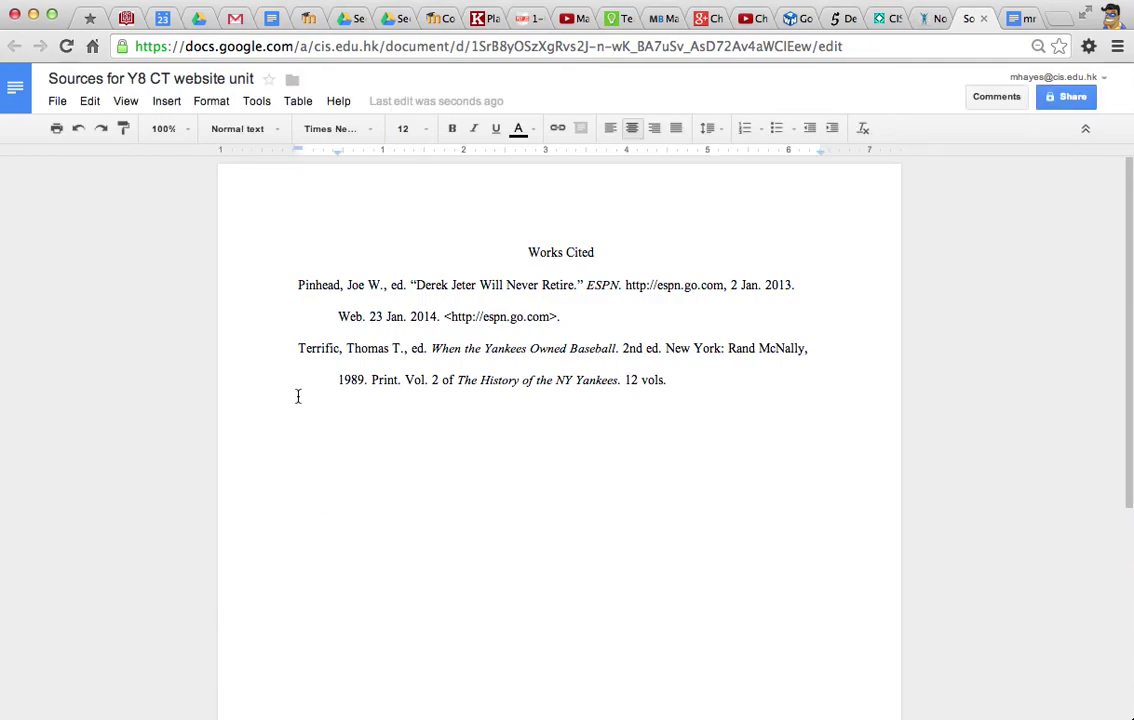
Select all of the exported Works Cited, copy it to the web clipboard, then go to mr-hayes-DF-Y8.
{"action": "left_click", "coordinate": [90, 101]}
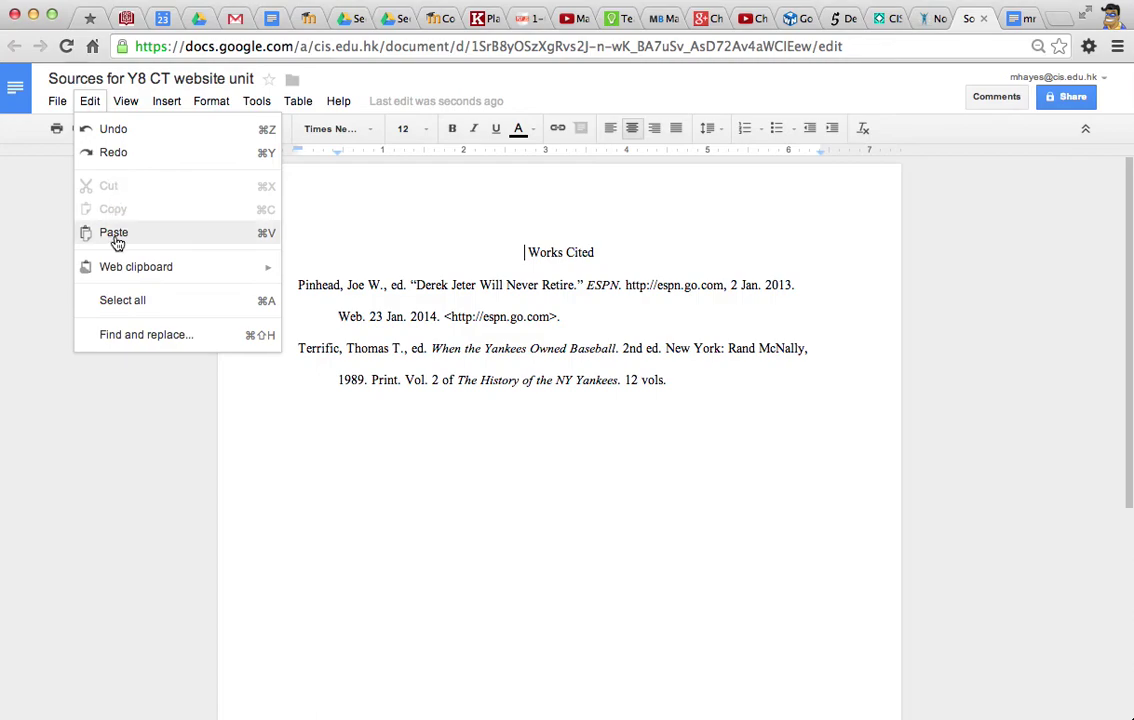
{"action": "left_click", "coordinate": [114, 302]}
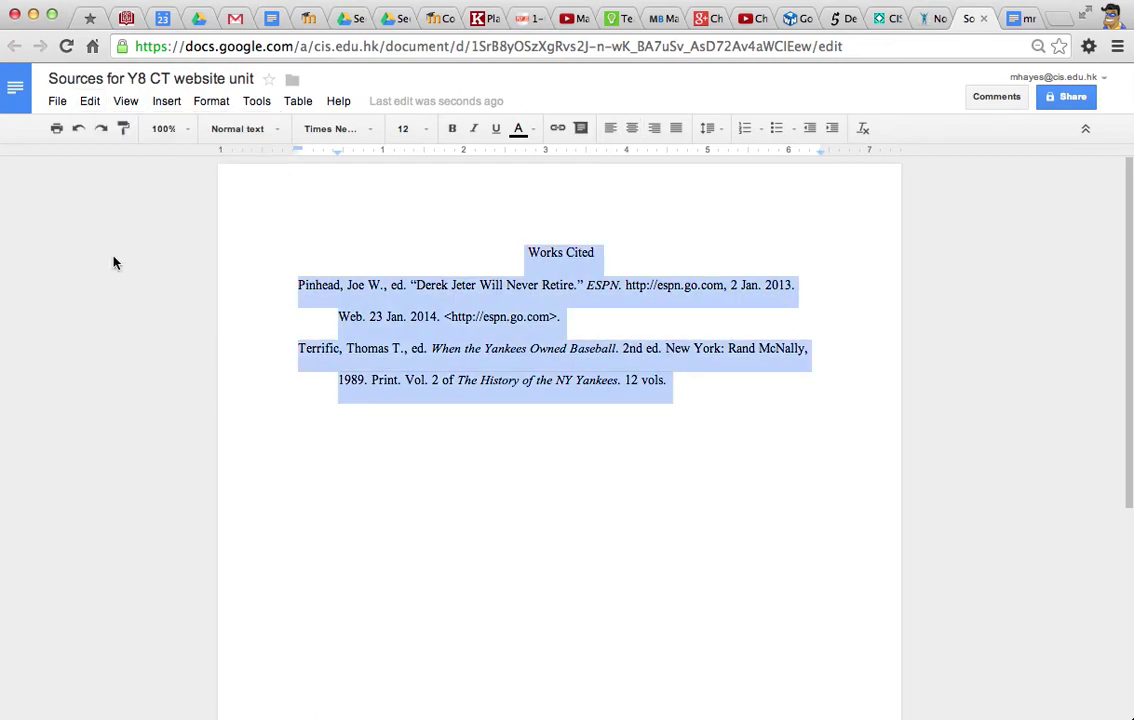
{"action": "left_click", "coordinate": [93, 101]}
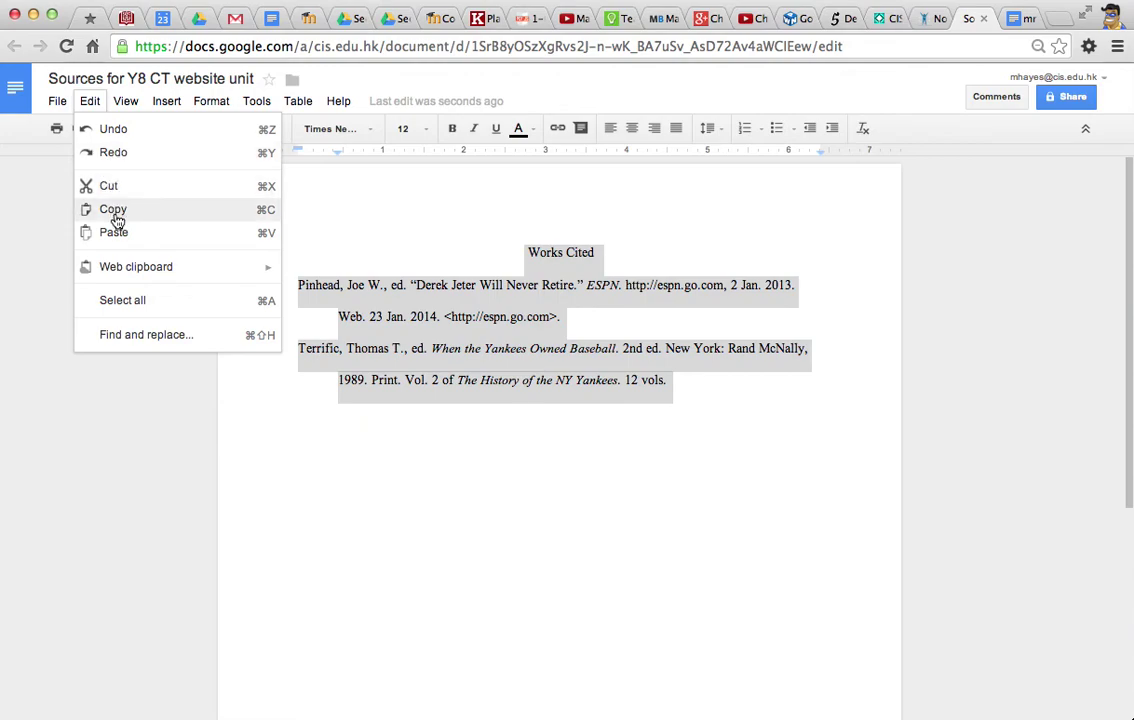
{"action": "mouse_move", "coordinate": [134, 270]}
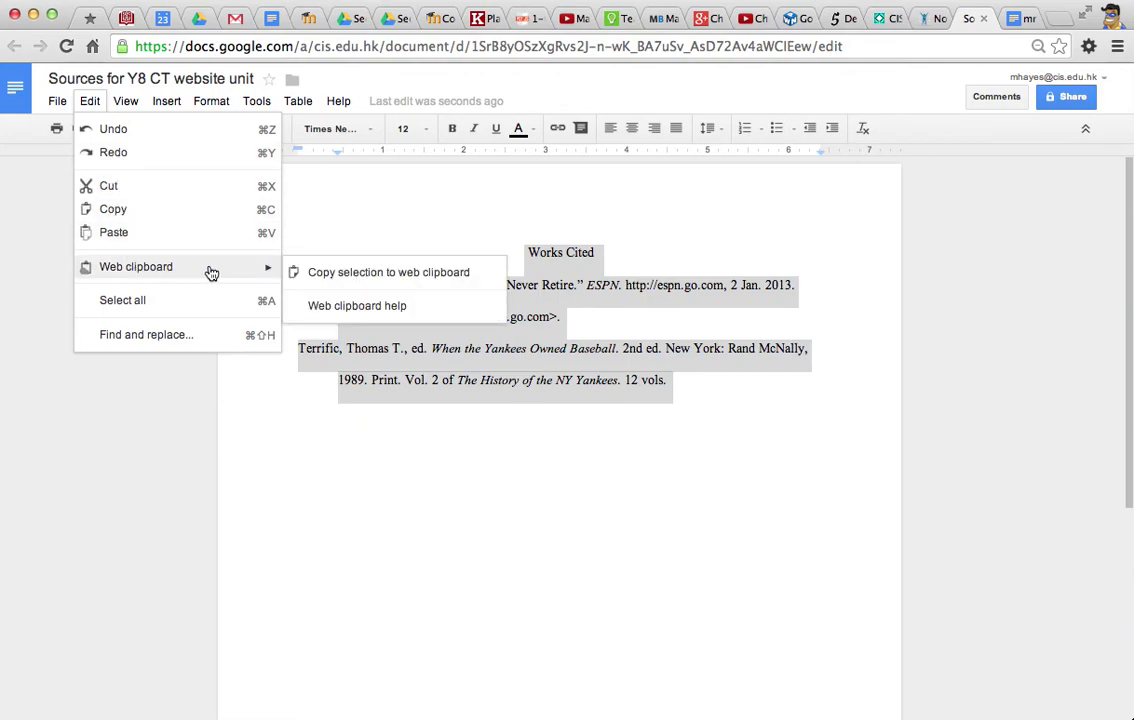
{"action": "left_click", "coordinate": [337, 275]}
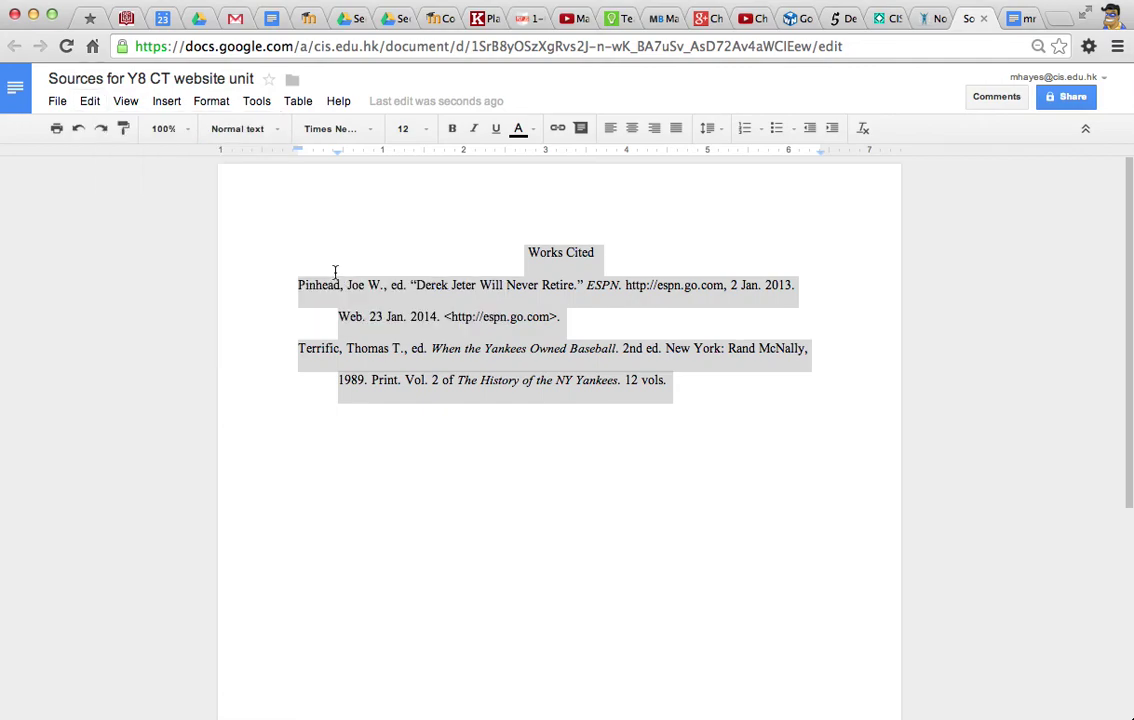
{"action": "left_click", "coordinate": [1020, 22]}
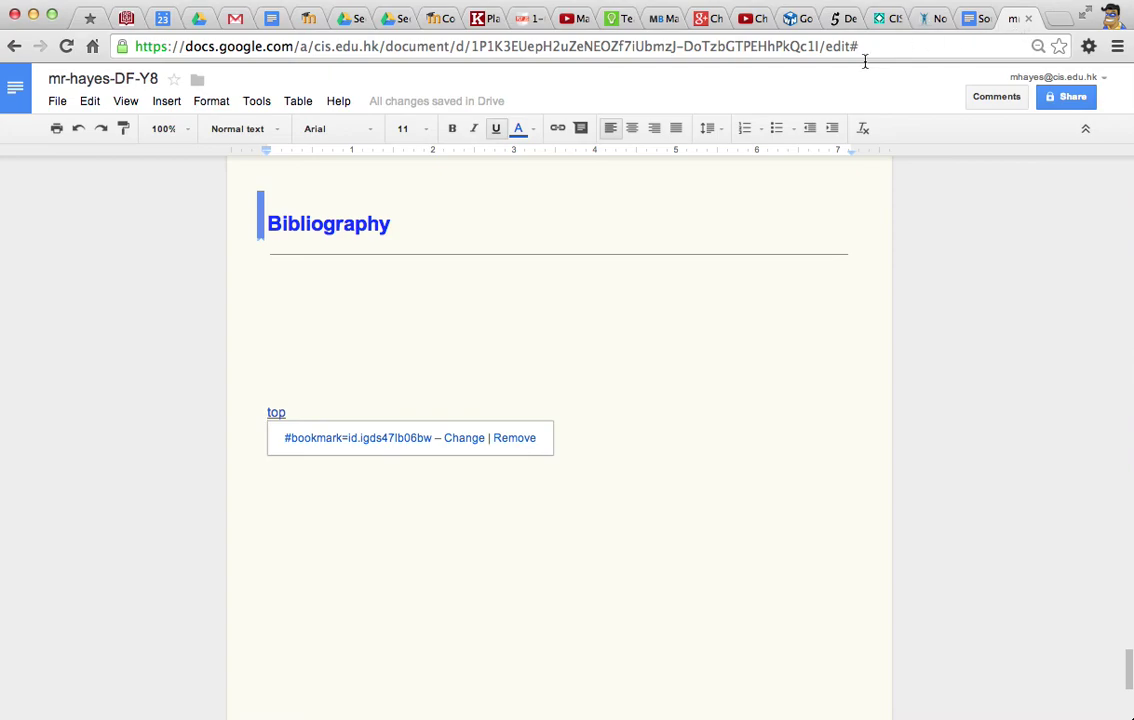
Paste the Works Cited list with the Pinhead and Terrific citations as HTML below Bibliography.
{"action": "left_click", "coordinate": [301, 284]}
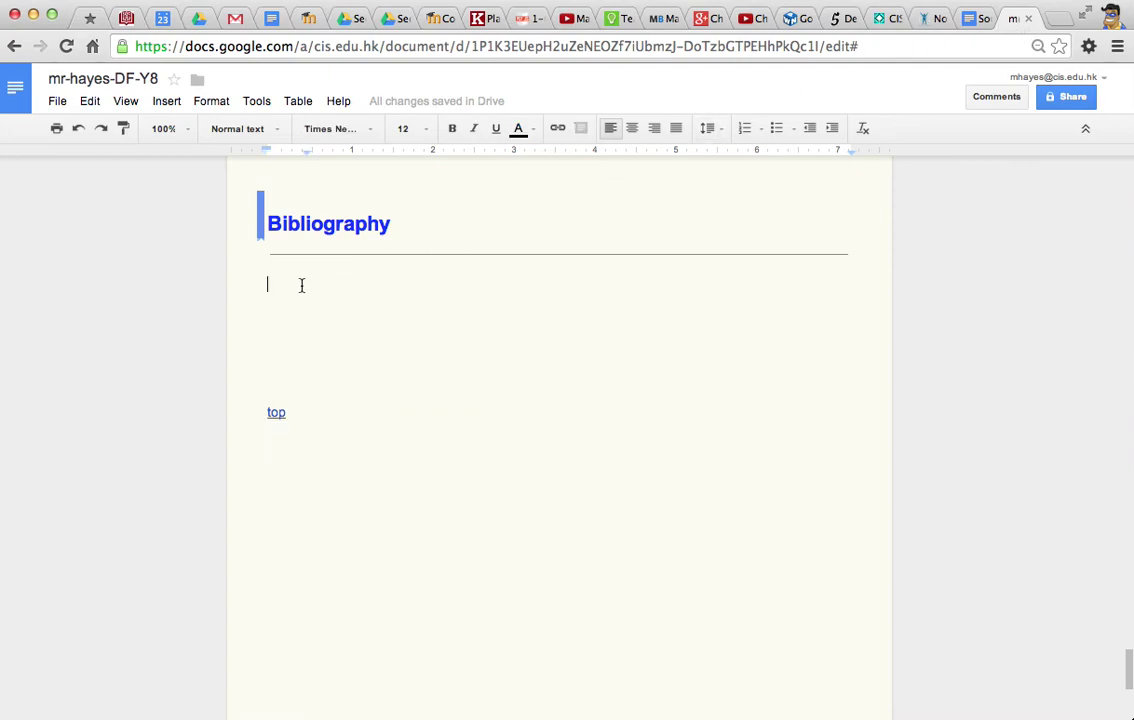
{"action": "left_click", "coordinate": [89, 103]}
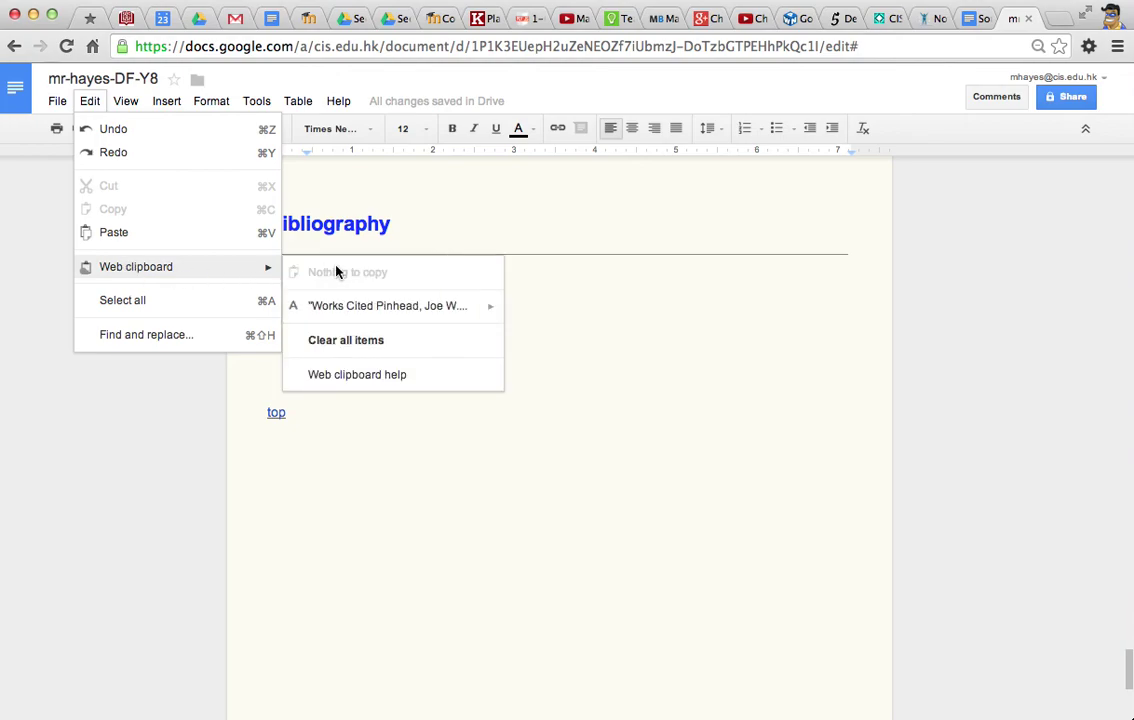
{"action": "mouse_move", "coordinate": [350, 307]}
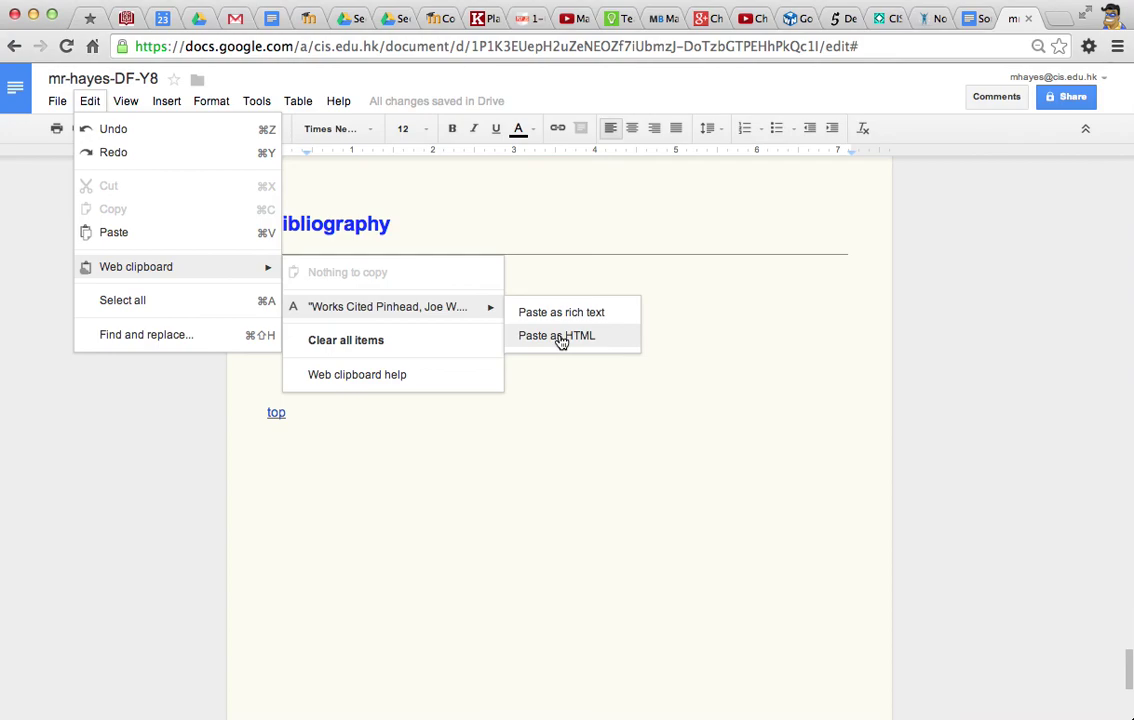
{"action": "left_click", "coordinate": [561, 337]}
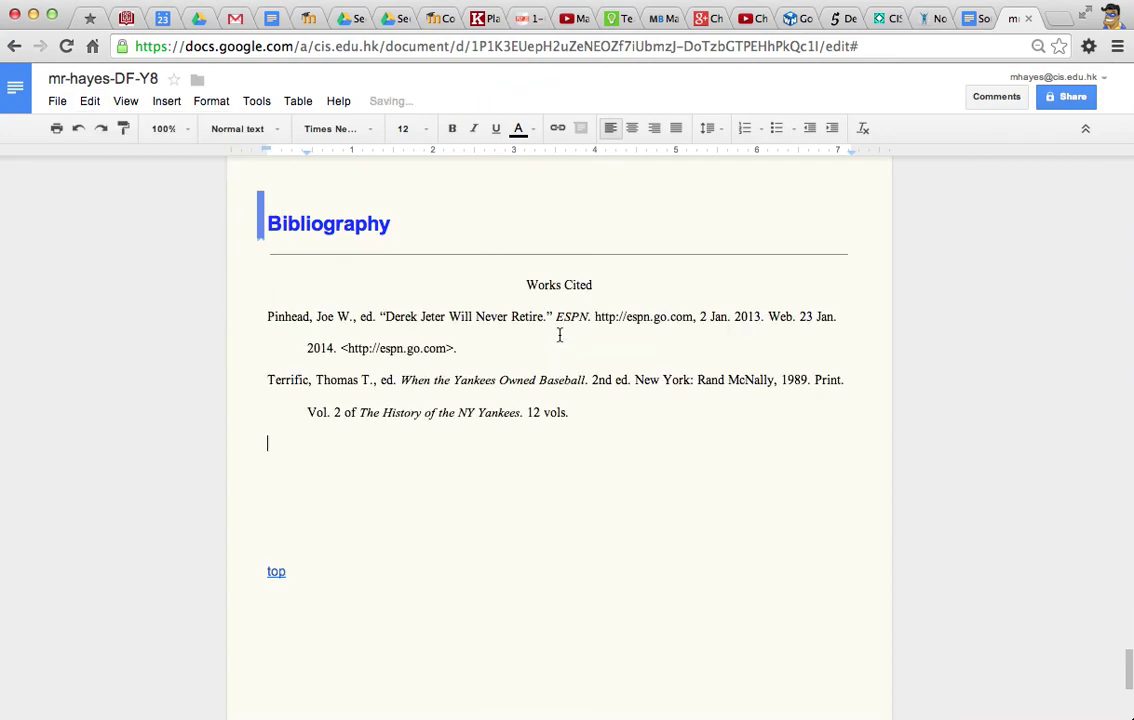